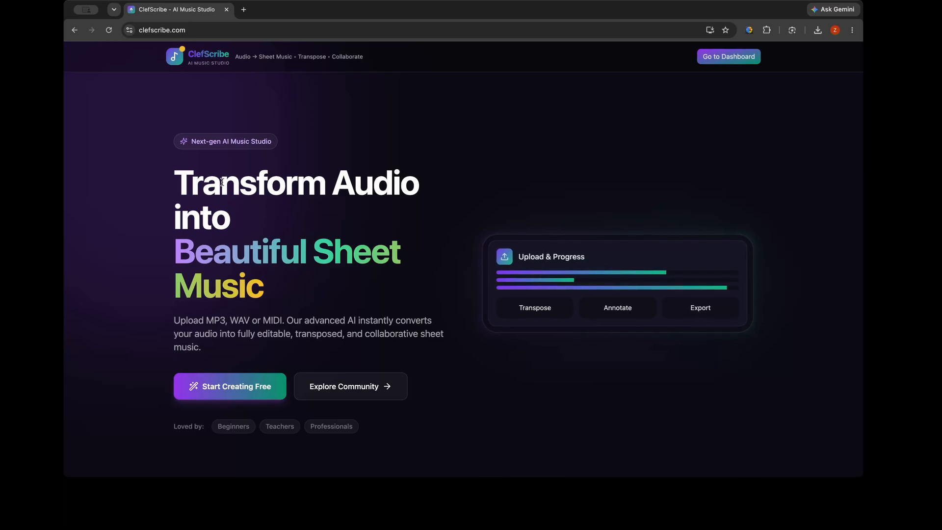
Look through the home page's headline, Smart Audio Link, Pro-Level Editing and Live Collaboration features, and the What you can build section
left_click_drag(170, 179, 281, 281)
left_click(281, 280)
scroll(281, 281, "down", 5)
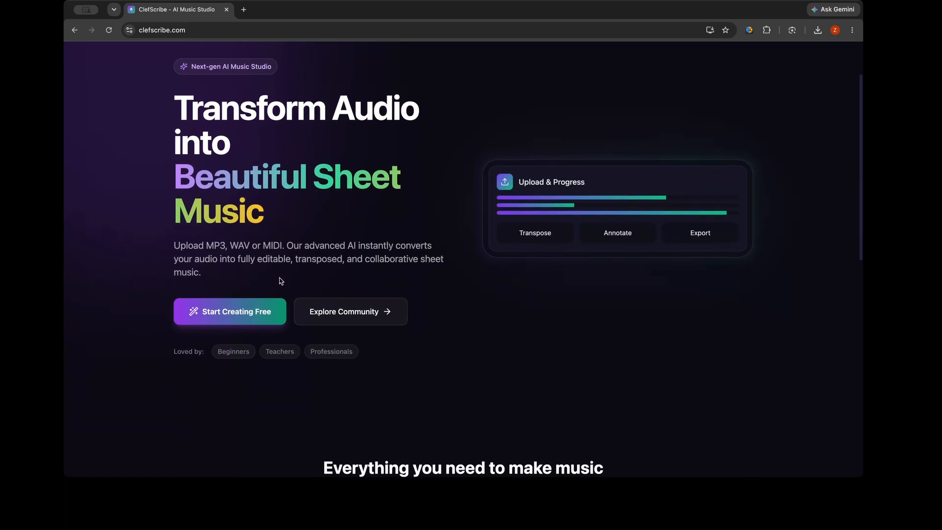
scroll(280, 280, "down", 4)
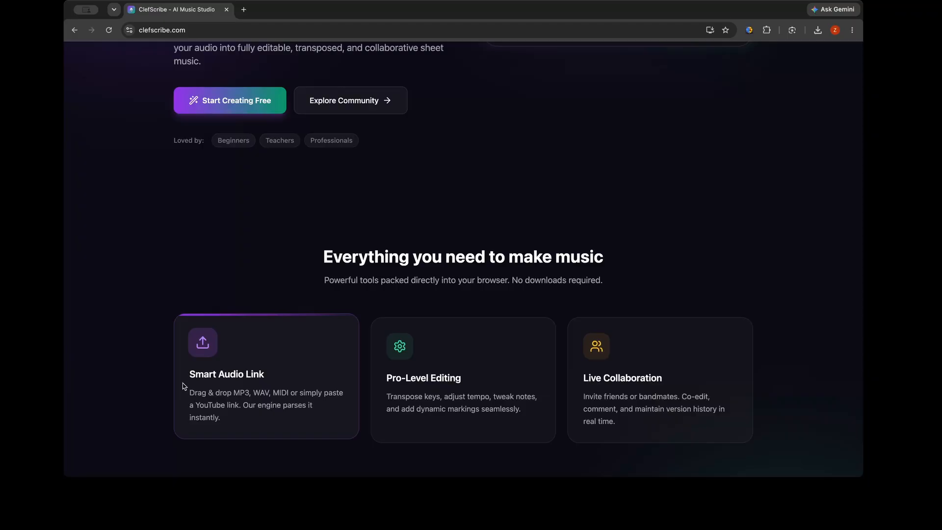
left_click_drag(179, 381, 262, 383)
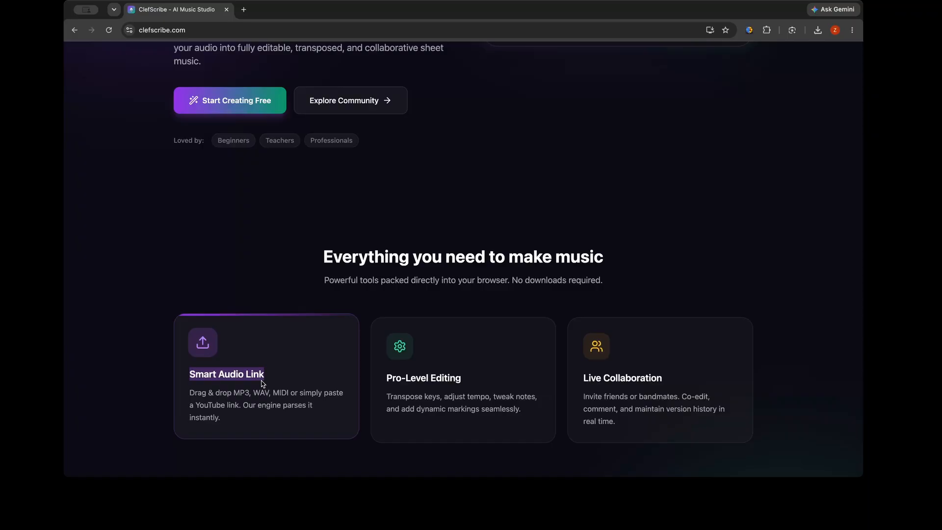
left_click_drag(382, 378, 449, 378)
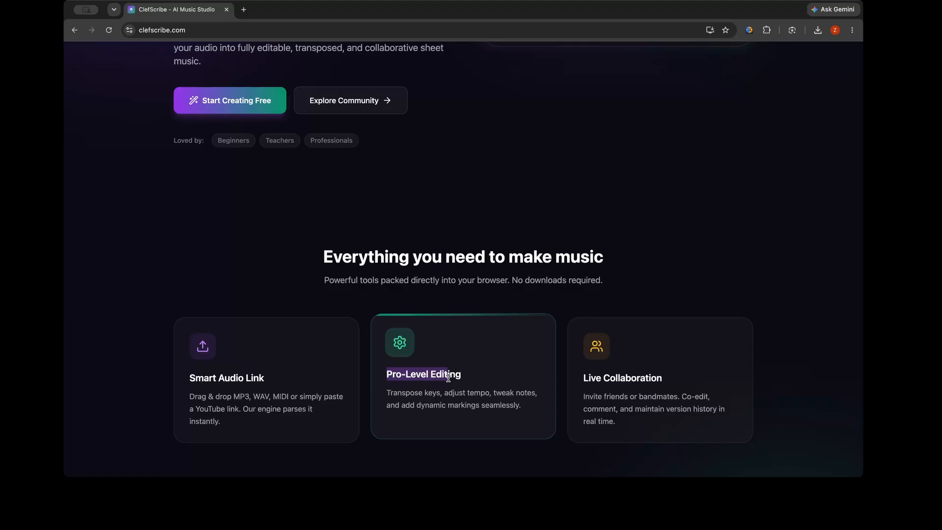
left_click_drag(582, 374, 644, 382)
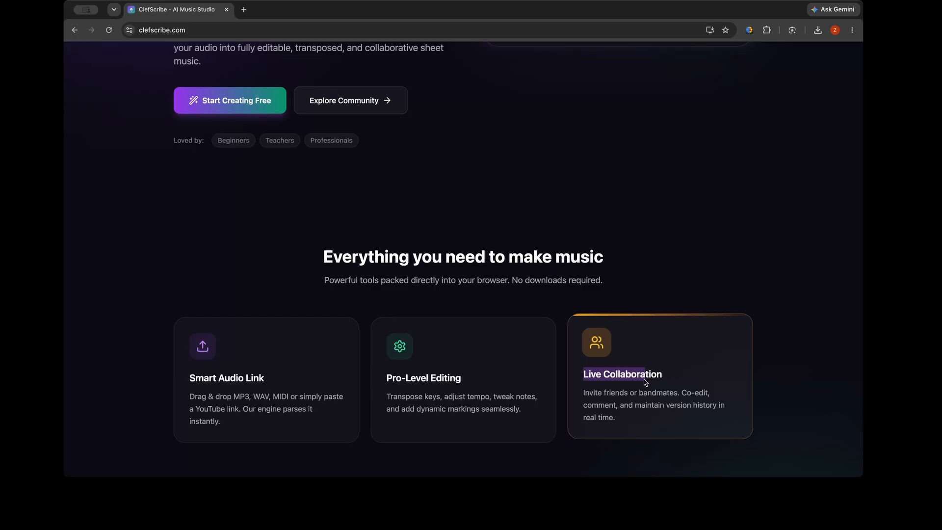
scroll(645, 382, "down", 1)
left_click(638, 387)
scroll(637, 390, "down", 2)
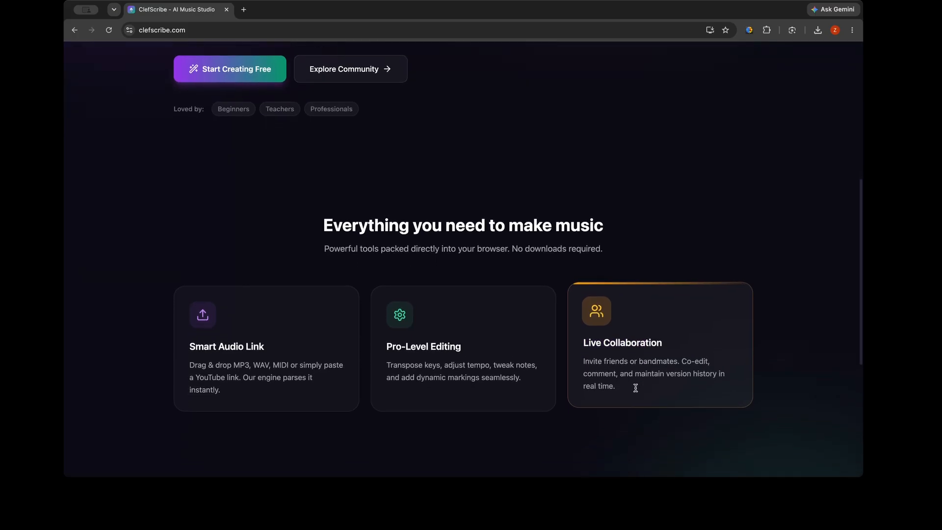
scroll(637, 391, "down", 3)
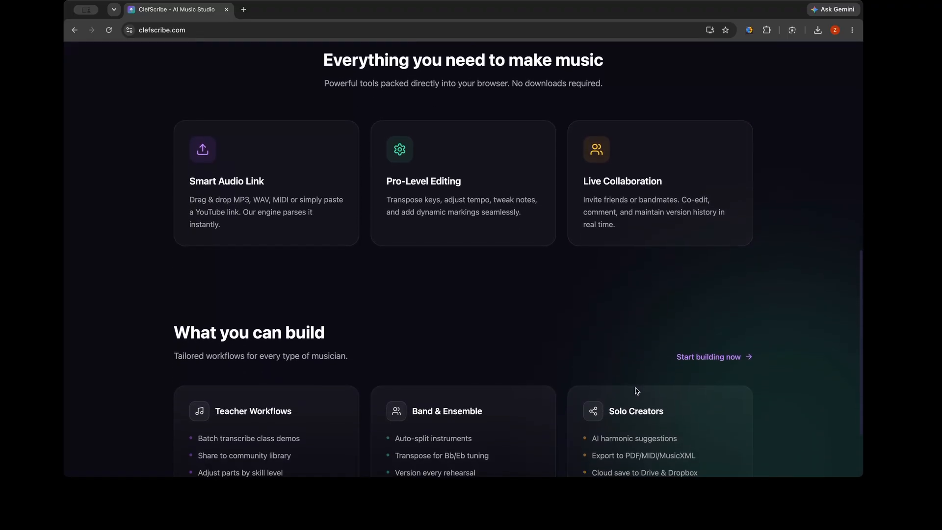
scroll(636, 391, "down", 2)
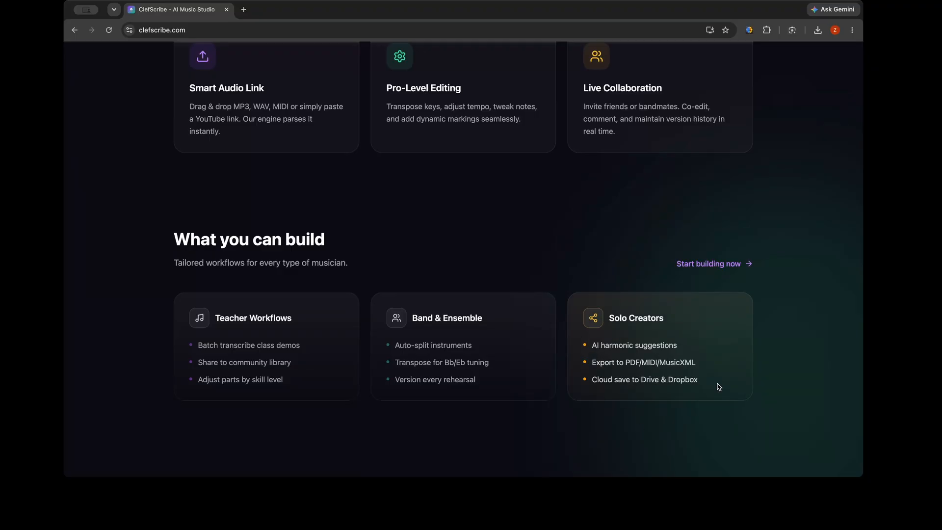
Open the account creation page and switch to signing in with an existing account
scroll(719, 387, "up", 15)
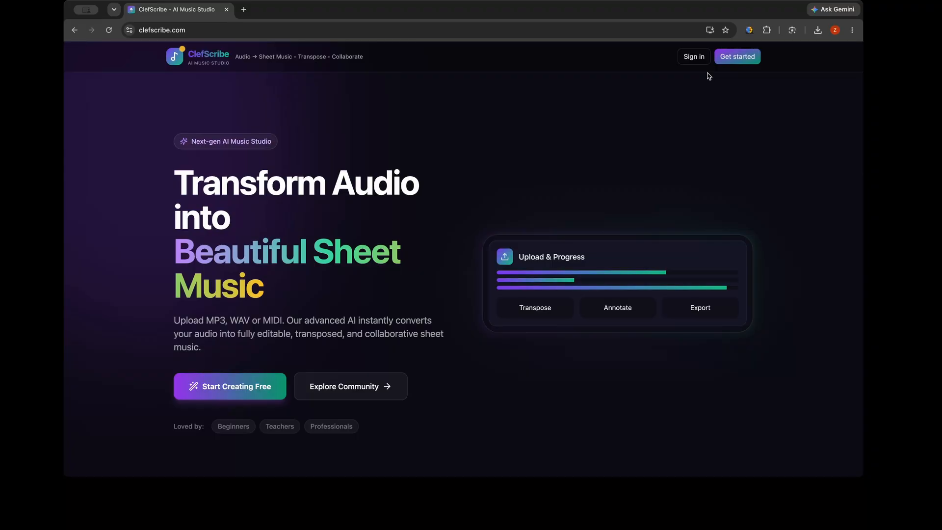
left_click(732, 59)
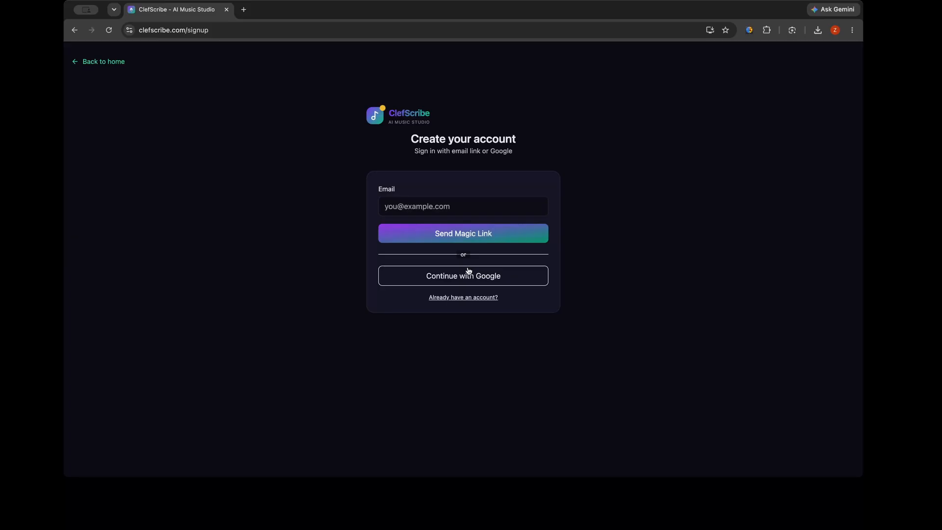
left_click(461, 299)
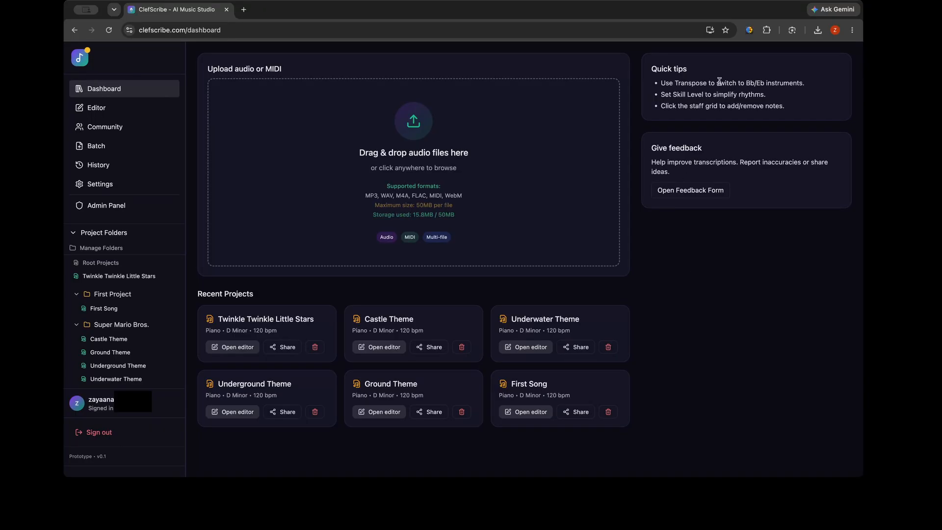
Upload the downloaded file mix_4m13s (audio-joiner.com).mp3 to the dashboard's audio upload area
left_click(818, 30)
left_click_drag(777, 71, 586, 147)
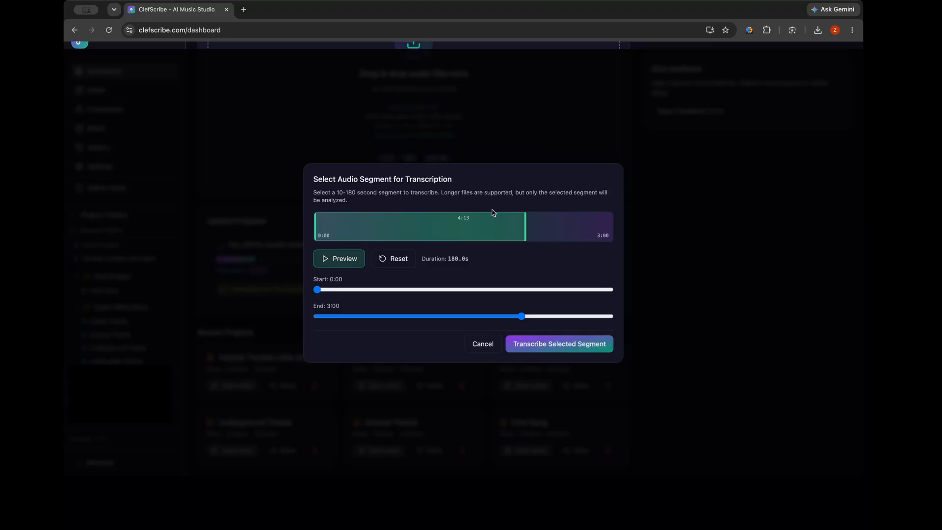
Set the audio segment for transcription to start at 1:04 and end at 3:25
left_click_drag(526, 229, 575, 236)
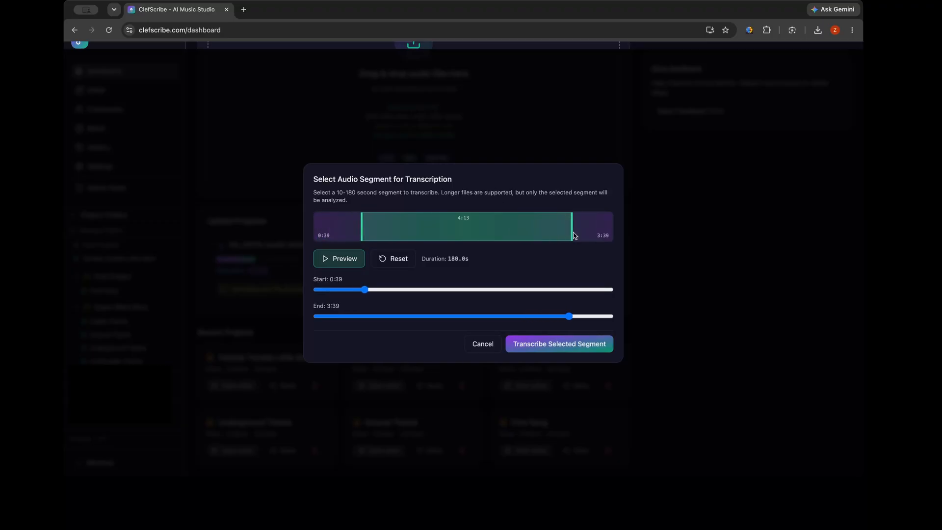
left_click(366, 291)
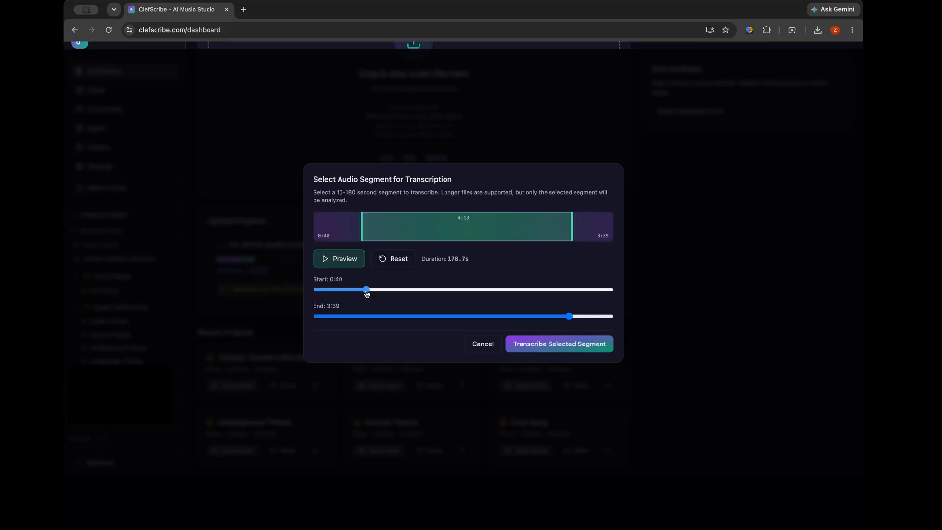
left_click_drag(366, 290, 394, 290)
left_click_drag(569, 317, 552, 318)
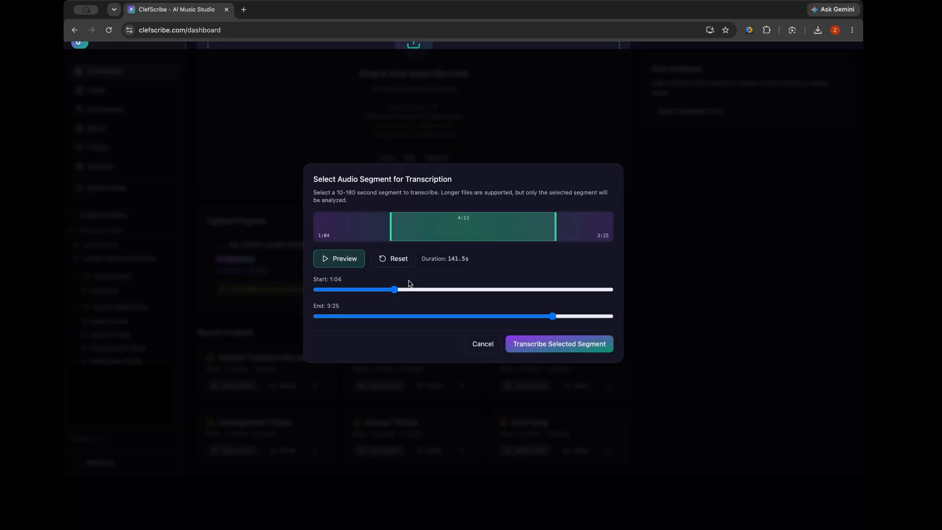
Preview the selected audio segment briefly, stop playback and reset the segment to its default range
left_click(323, 262)
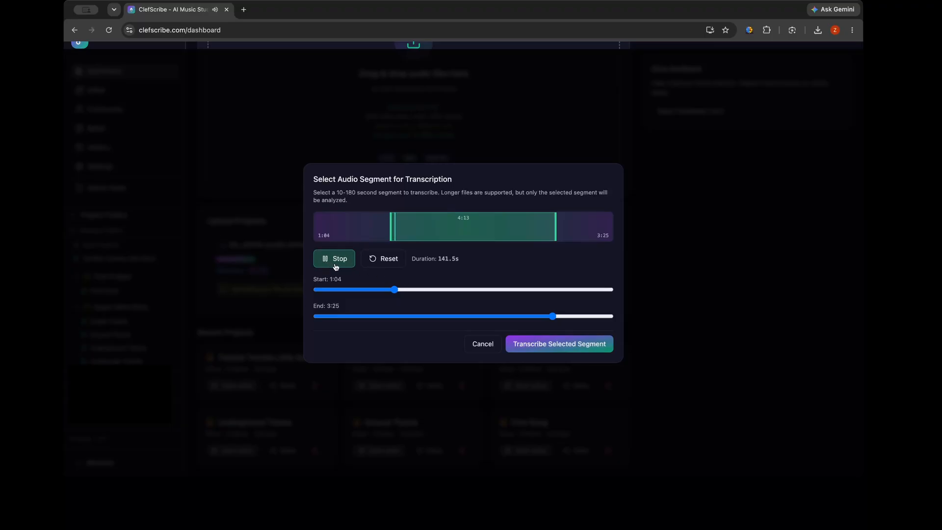
left_click(341, 260)
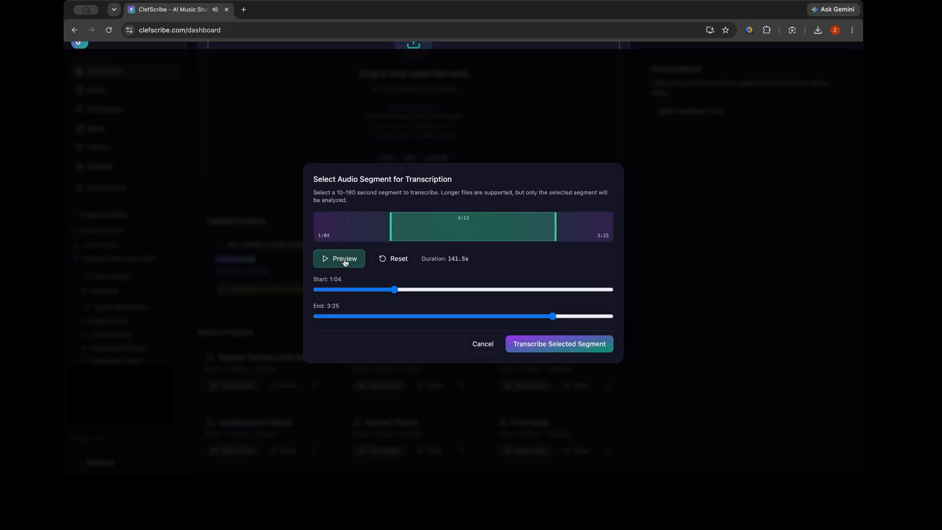
left_click(375, 261)
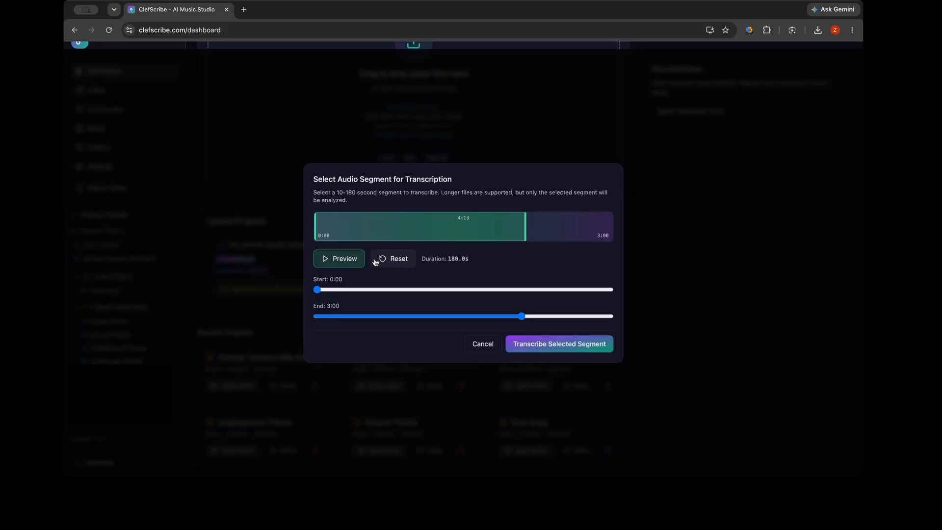
Transcribe the selected audio segment and start creating a project from the transcription
left_click(537, 343)
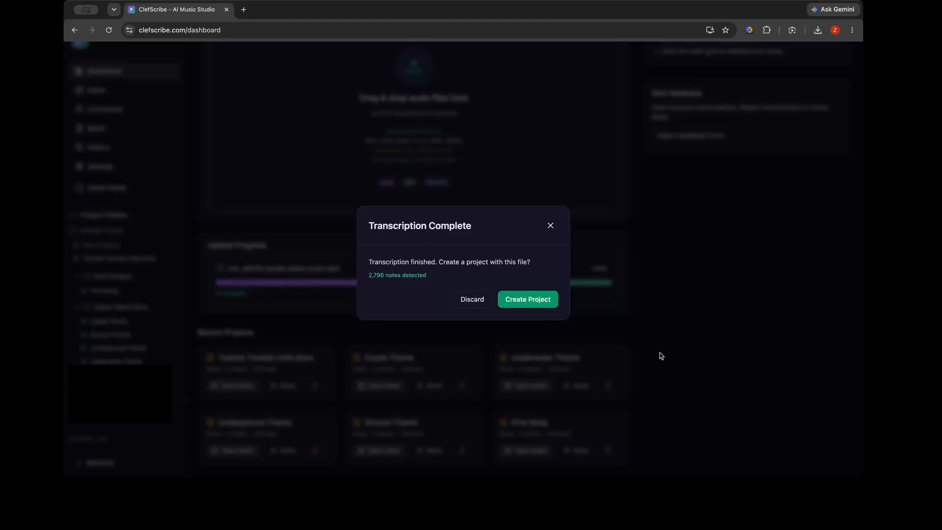
left_click(546, 307)
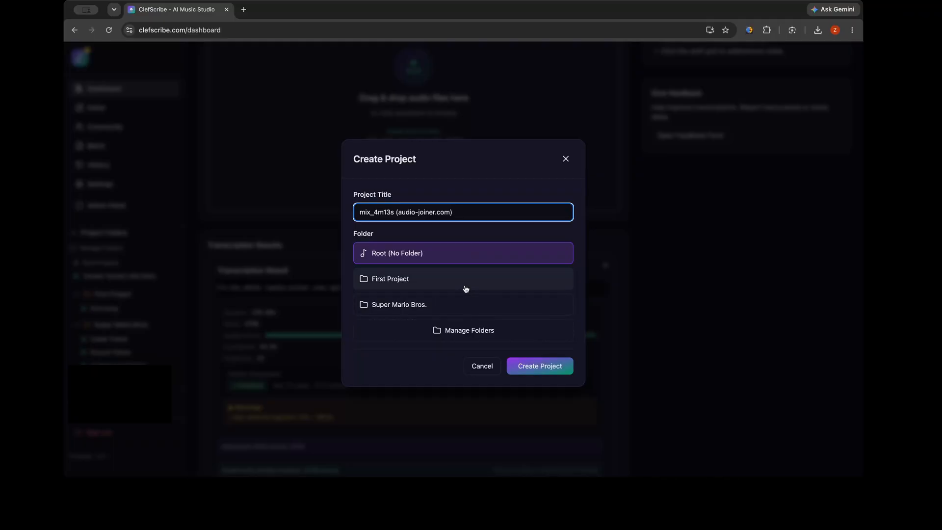
Check the existing folders, return to the project details and replace the project title with "Piano Meldy"
left_click(446, 330)
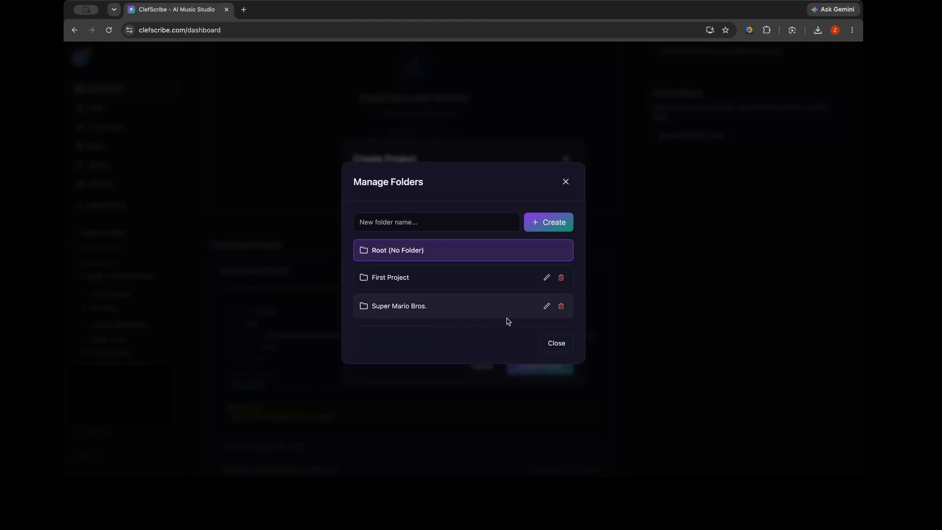
left_click(550, 343)
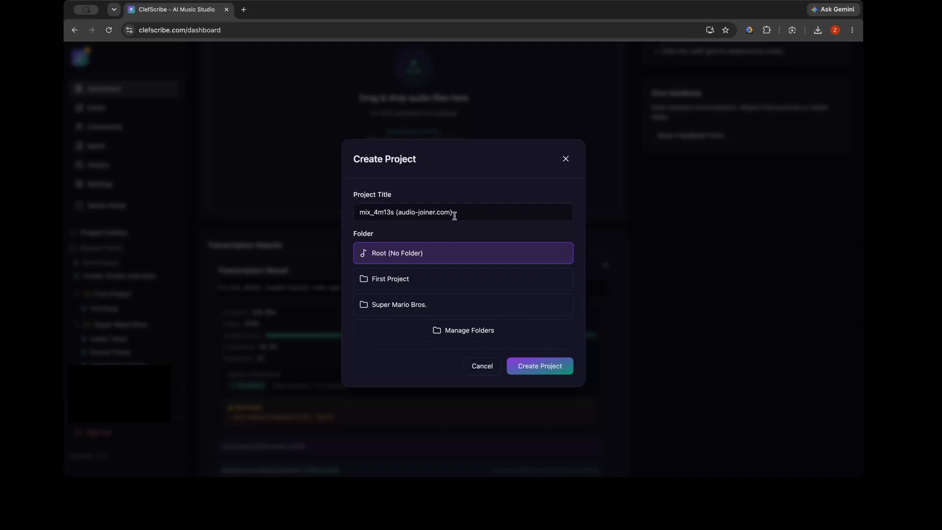
left_click_drag(469, 211, 359, 207)
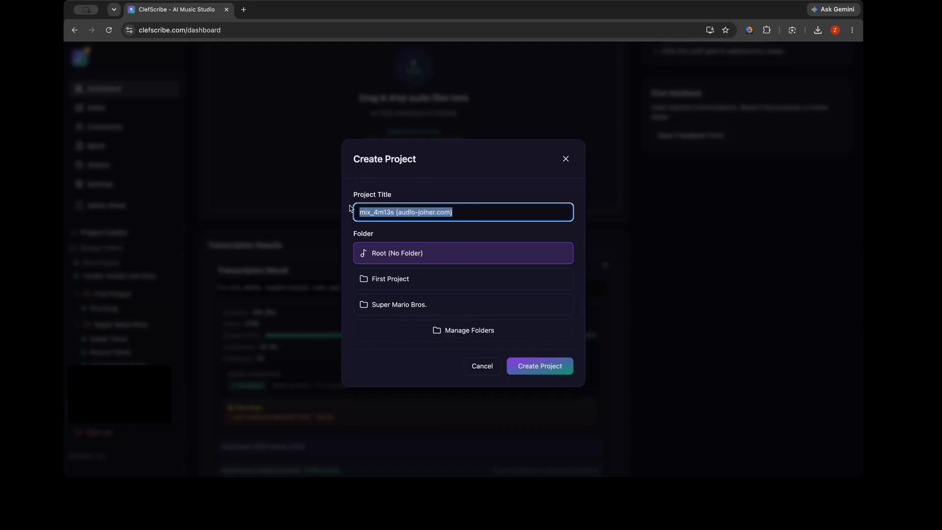
key("BackSpace")
type("Pl")
type("an")
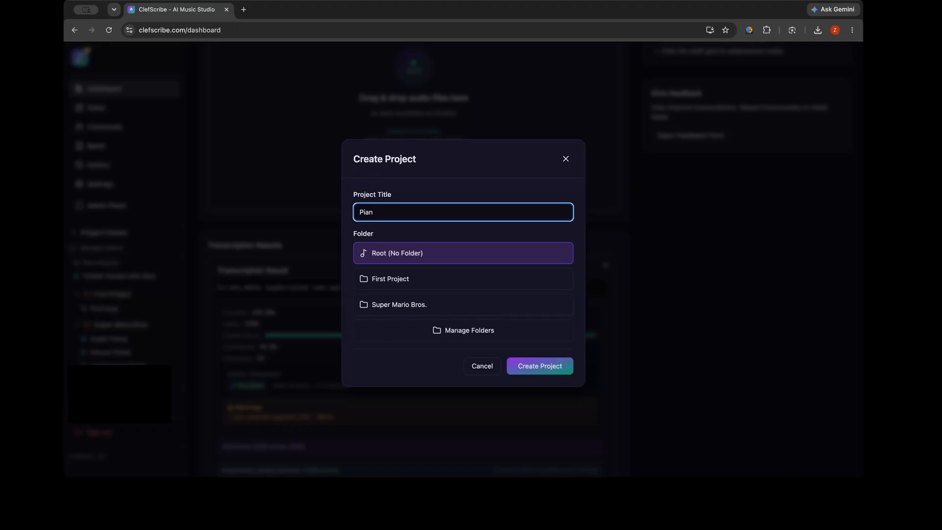
type("o Meldy")
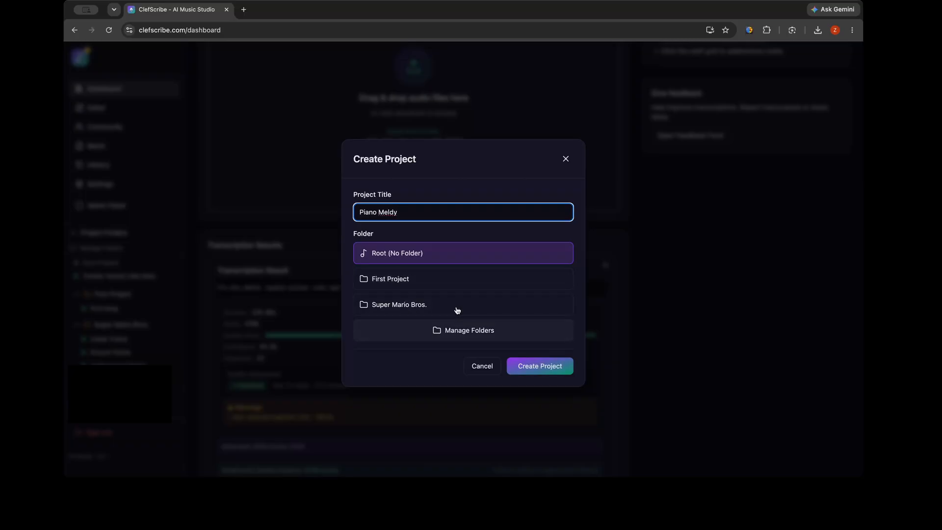
Create a folder named "Piano Tracks" and choose it as the new project's folder
left_click(432, 326)
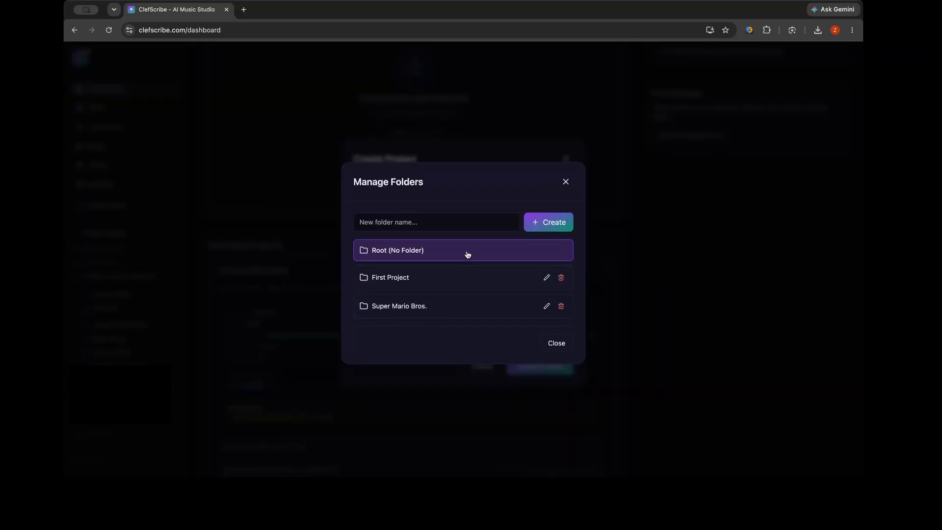
left_click(459, 223)
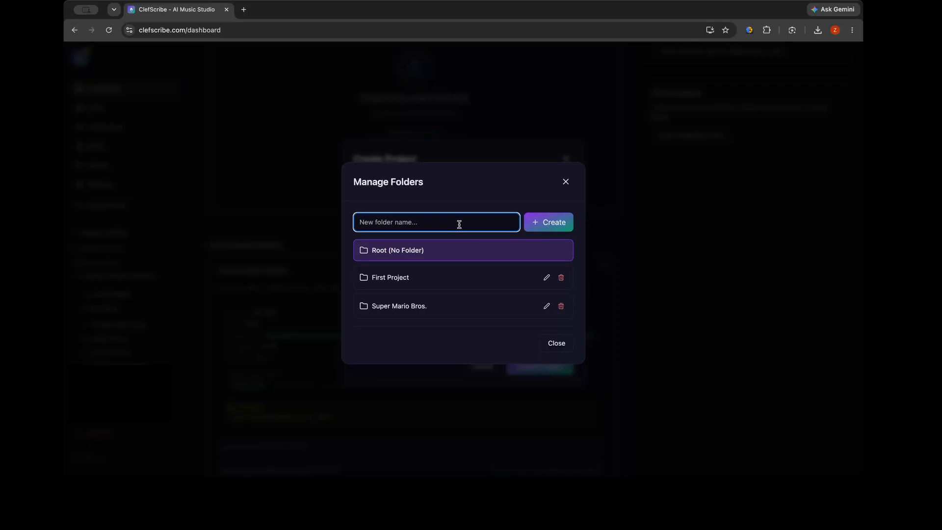
type("Piano Tracsks")
left_click(538, 221)
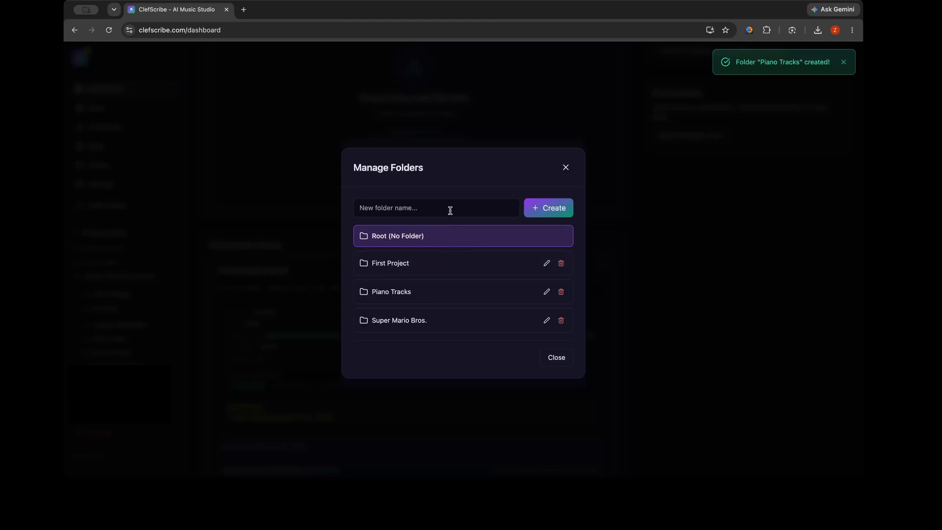
left_click(432, 296)
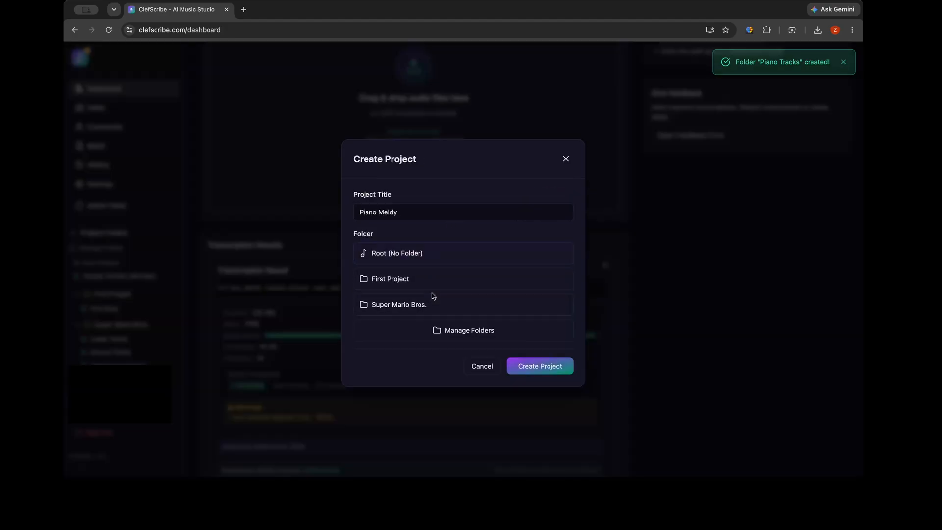
Correct the project title to "Piano Melody" and create the project
left_click(394, 211)
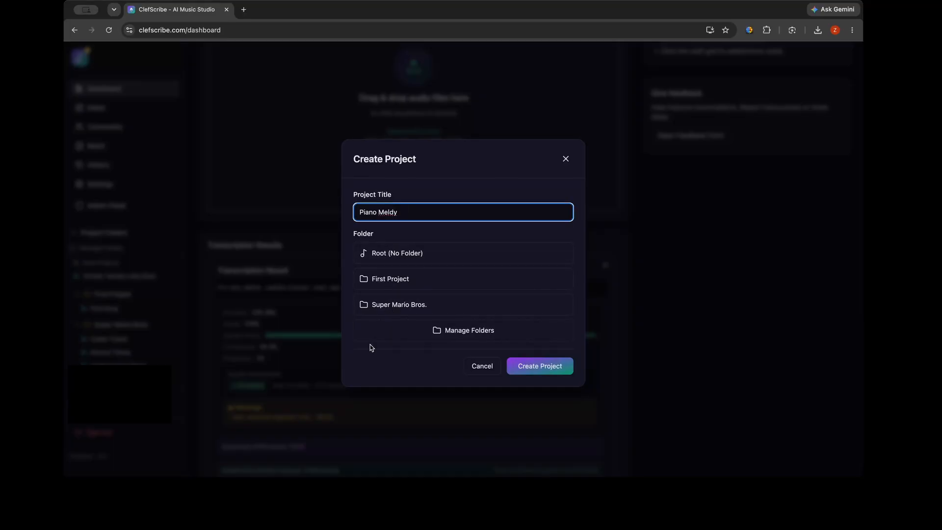
type("o")
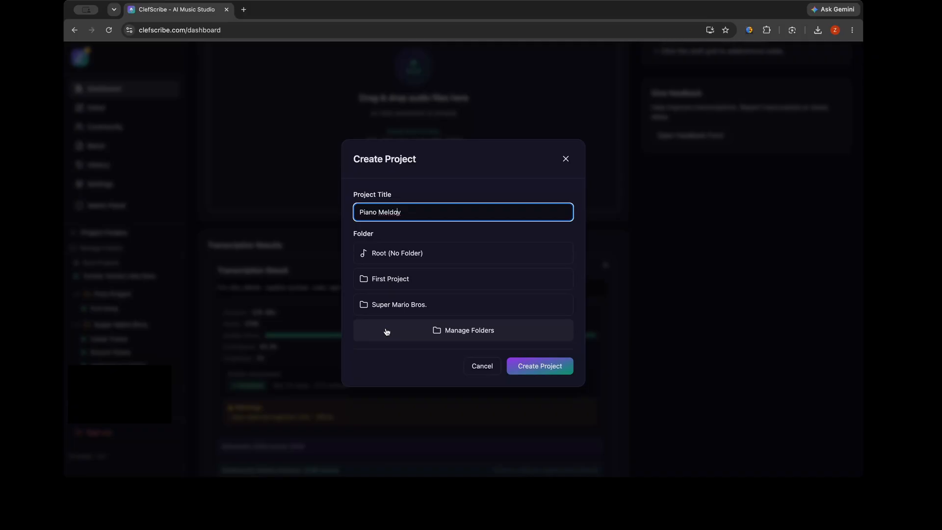
key("BackSpace")
key("BackSpace")
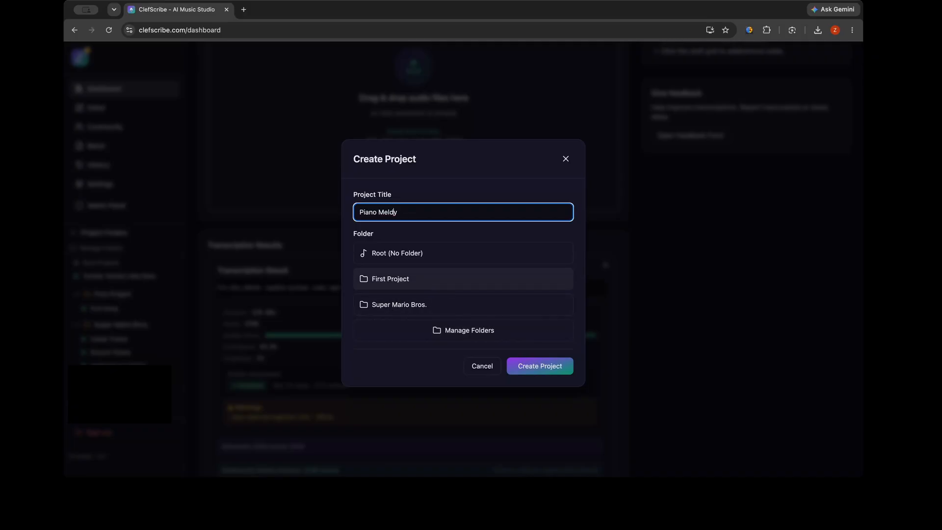
type("od")
left_click(554, 371)
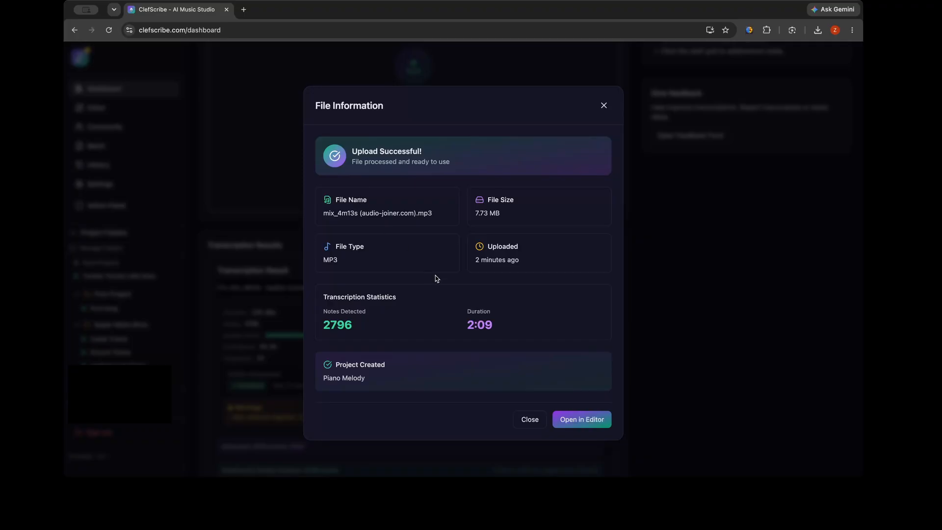
Open the Piano Melody project in the editor and view the notes further along its grid
left_click(583, 421)
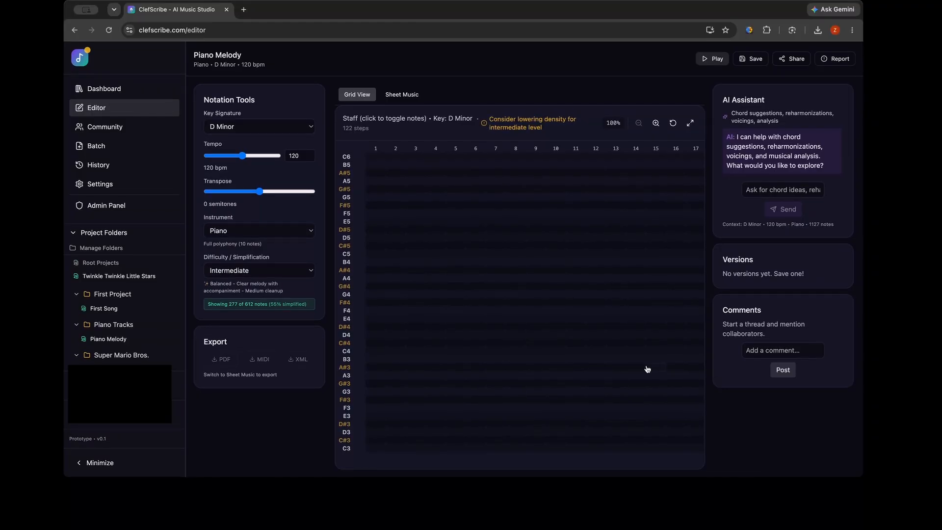
scroll(594, 360, "right", 4)
scroll(594, 361, "right", 10)
scroll(594, 361, "right", 5)
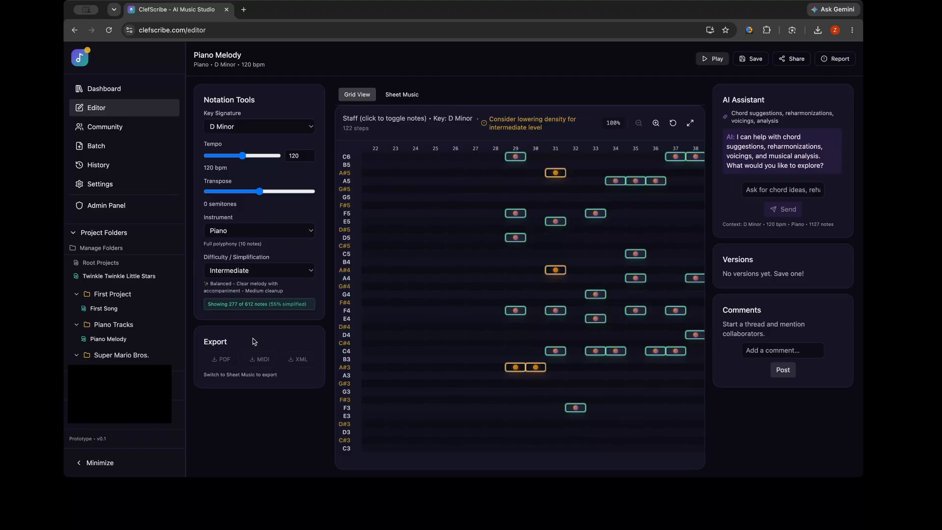
View the notes further along the grid, check the project's sheet music and return to the grid view
scroll(463, 295, "right", 1)
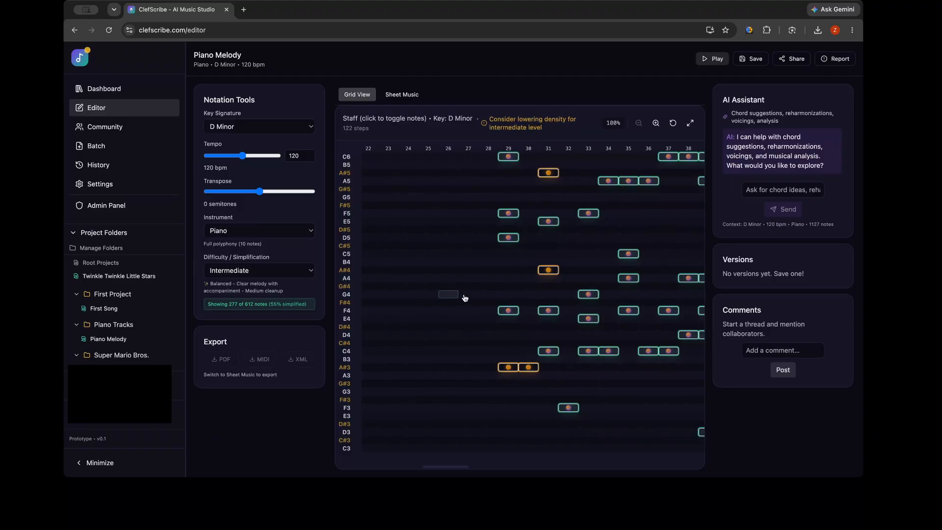
scroll(464, 298, "right", 2)
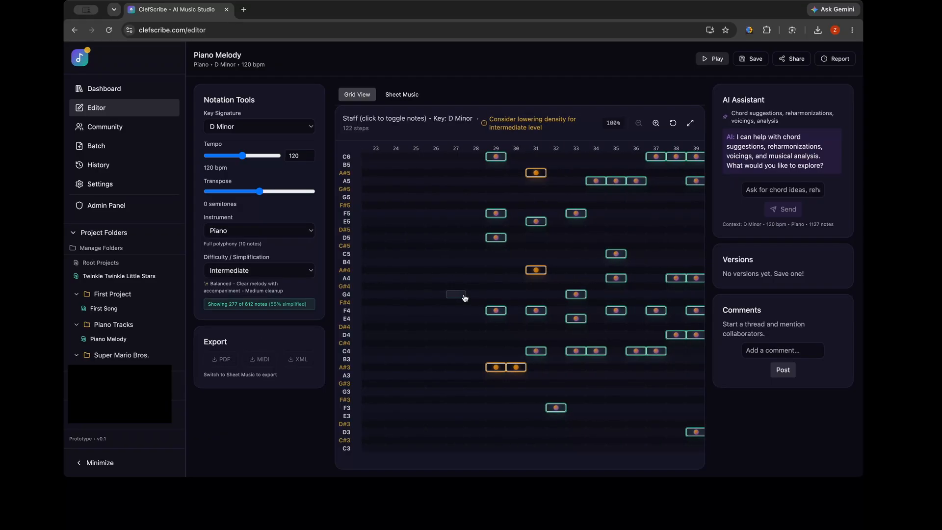
scroll(520, 277, "right", 1)
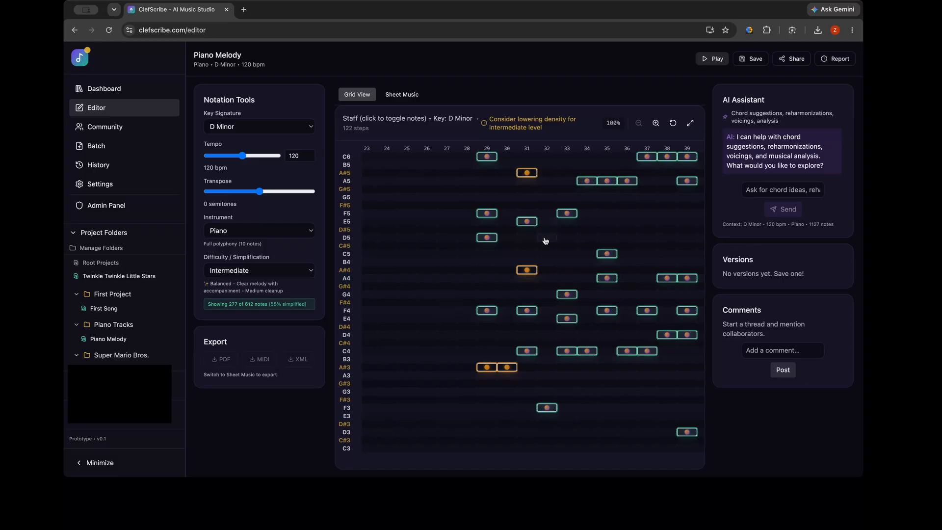
scroll(543, 240, "right", 2)
scroll(546, 240, "right", 3)
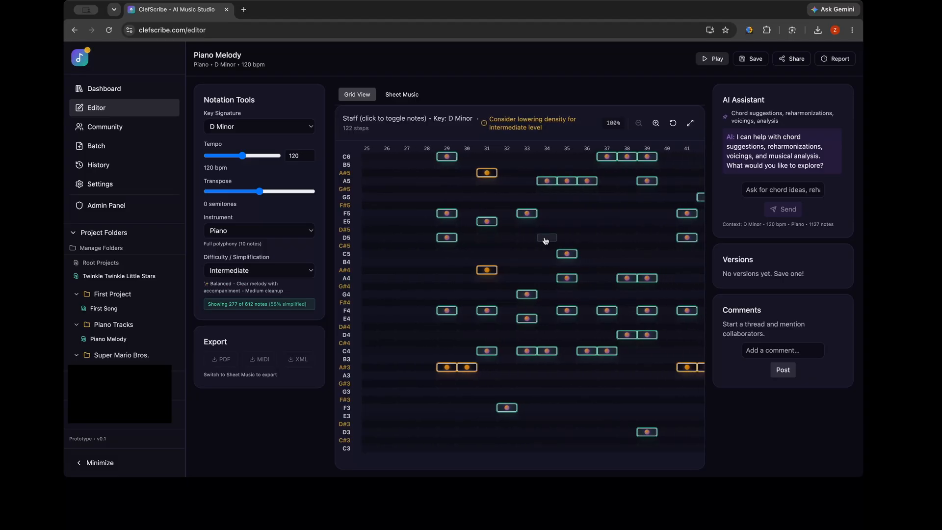
left_click(411, 99)
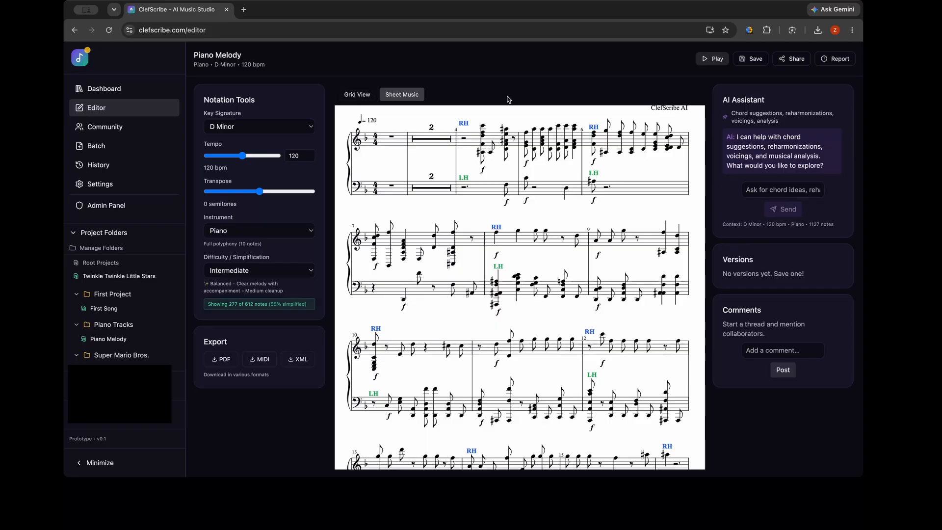
left_click(354, 94)
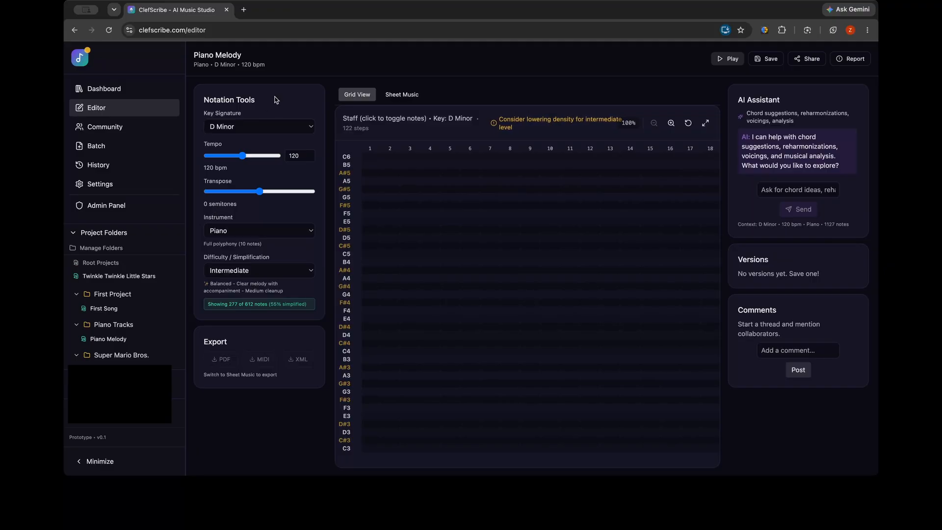
Look through the available key signatures, try G Minor and restore D Minor
left_click(245, 129)
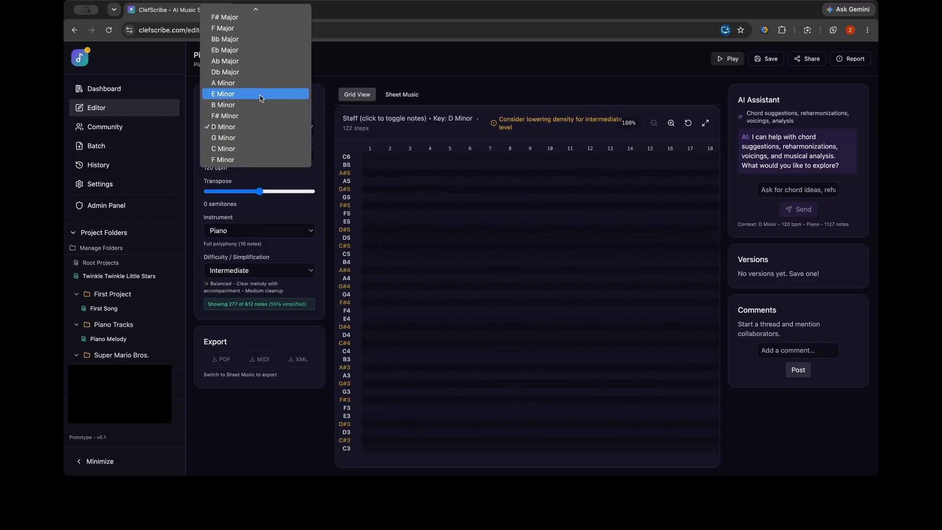
left_click(325, 88)
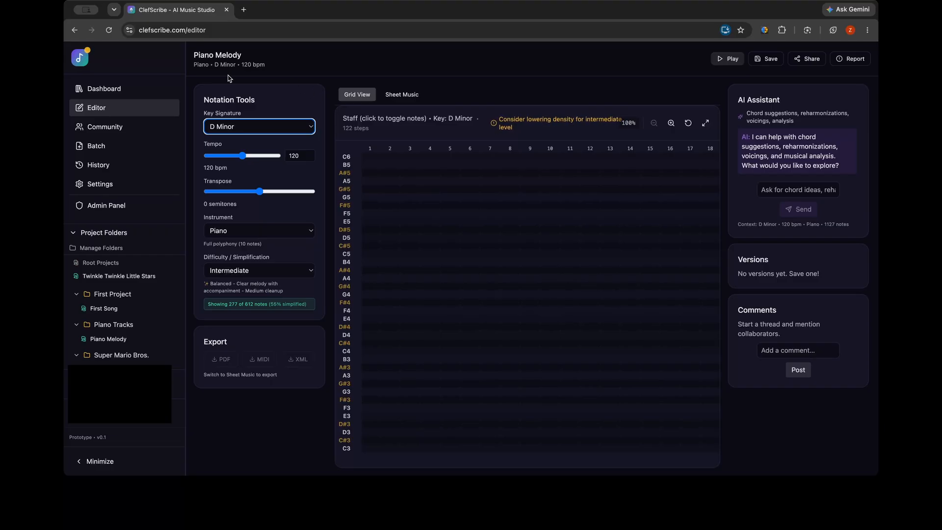
left_click(252, 125)
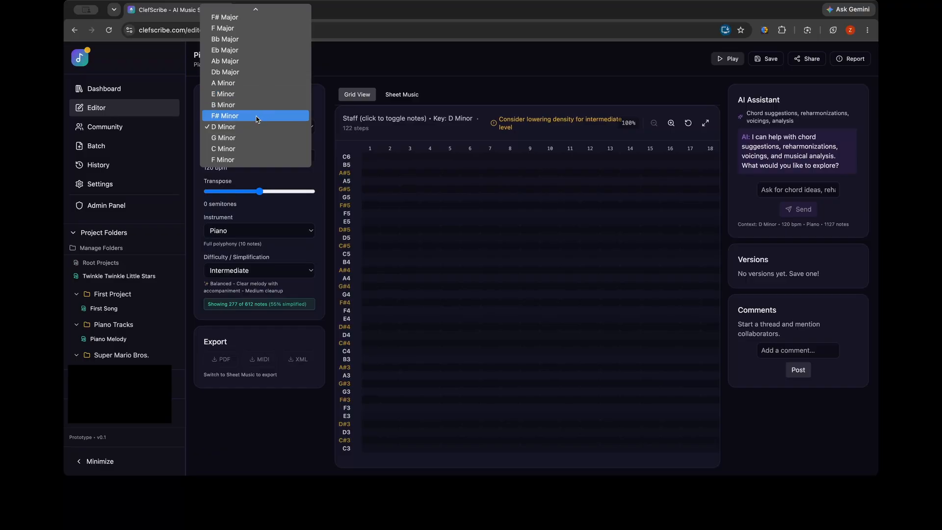
left_click(254, 137)
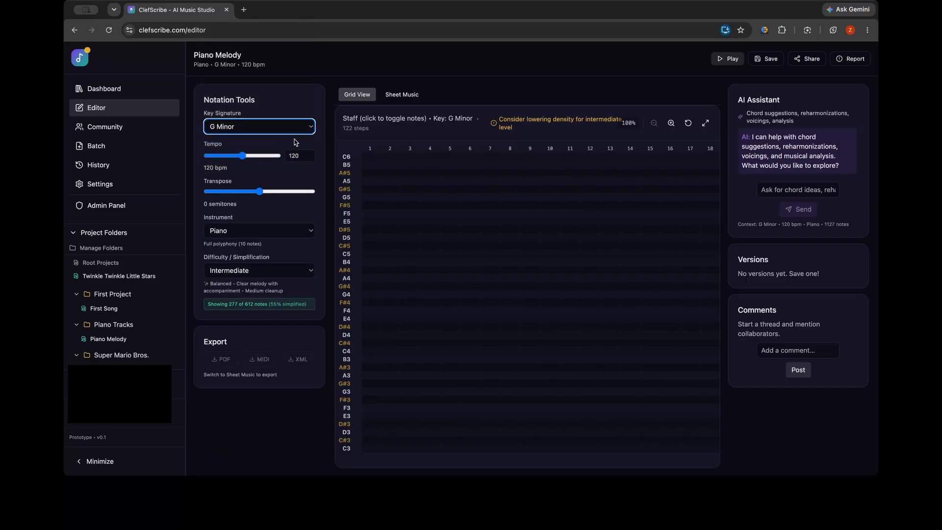
left_click(284, 129)
left_click(267, 118)
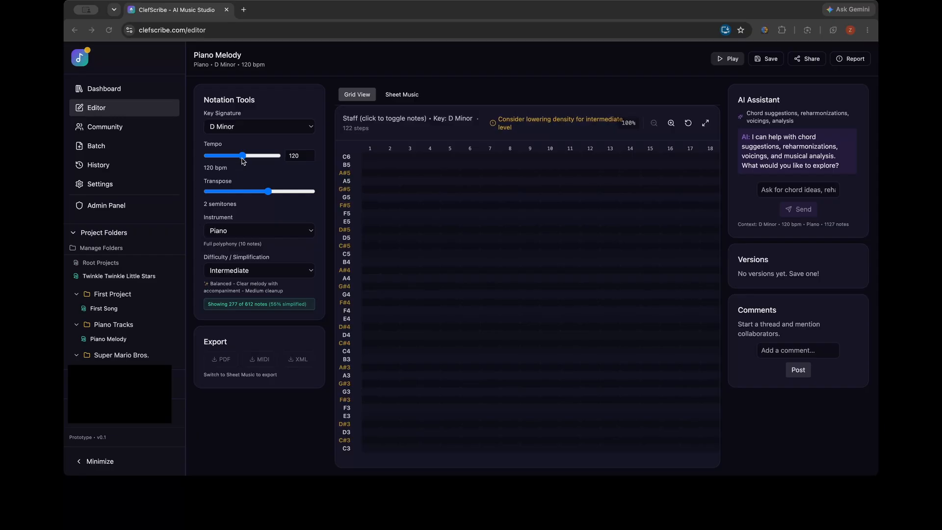
Set the tempo to 120 bpm and the transposition to 0 semitones
mouse_move(232, 160)
left_mouse_down()
mouse_move(255, 161)
mouse_move(243, 162)
left_mouse_up()
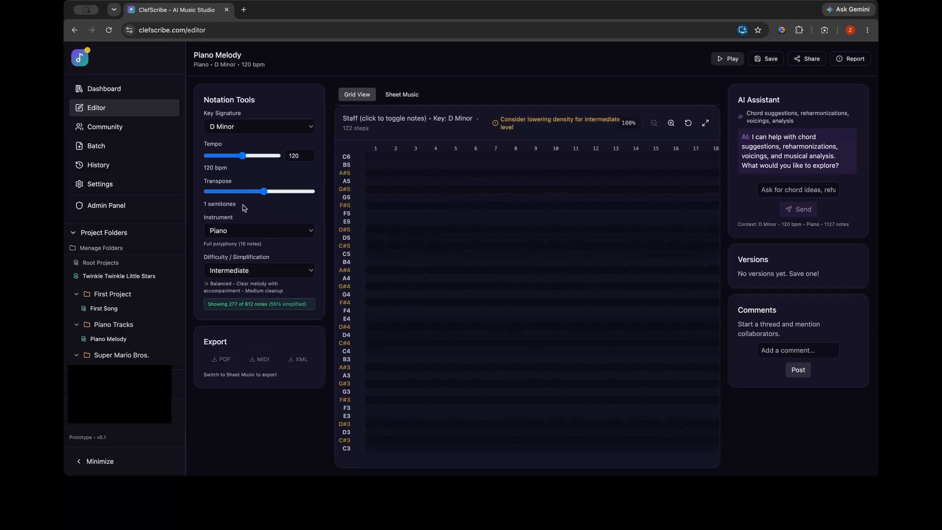
mouse_move(263, 192)
left_mouse_down()
mouse_move(205, 192)
mouse_move(325, 203)
mouse_move(260, 194)
left_mouse_up()
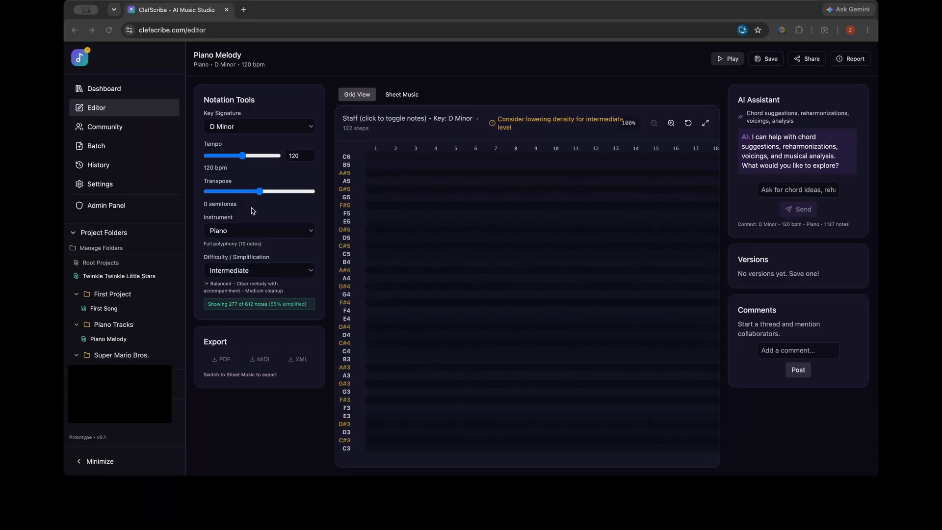
Check the available instruments and try Violin on the notes from about step 28 of the grid
left_click(252, 232)
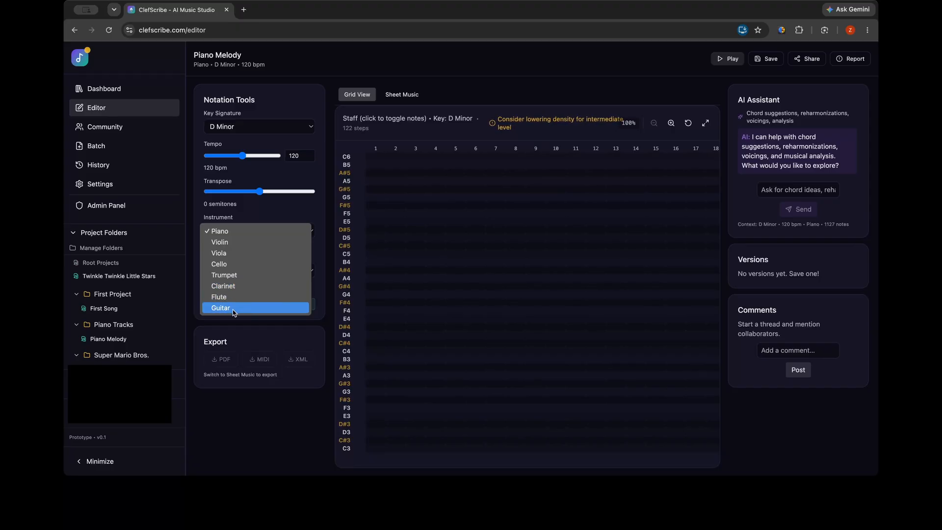
left_click(399, 307)
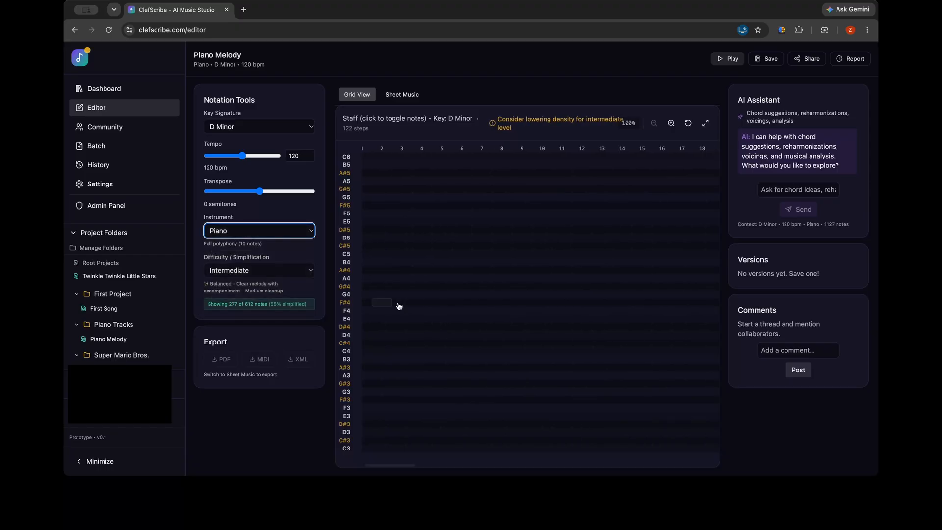
scroll(399, 306, "right", 5)
scroll(400, 307, "right", 6)
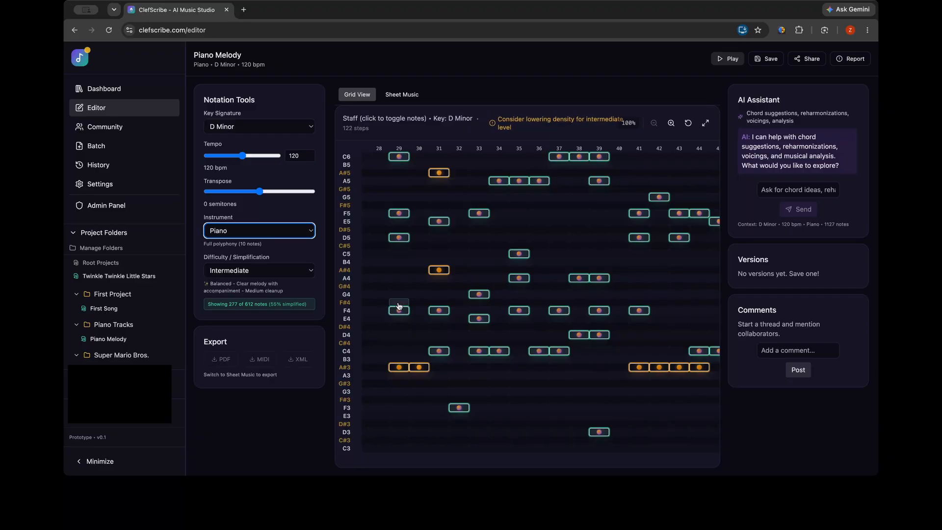
left_click(273, 230)
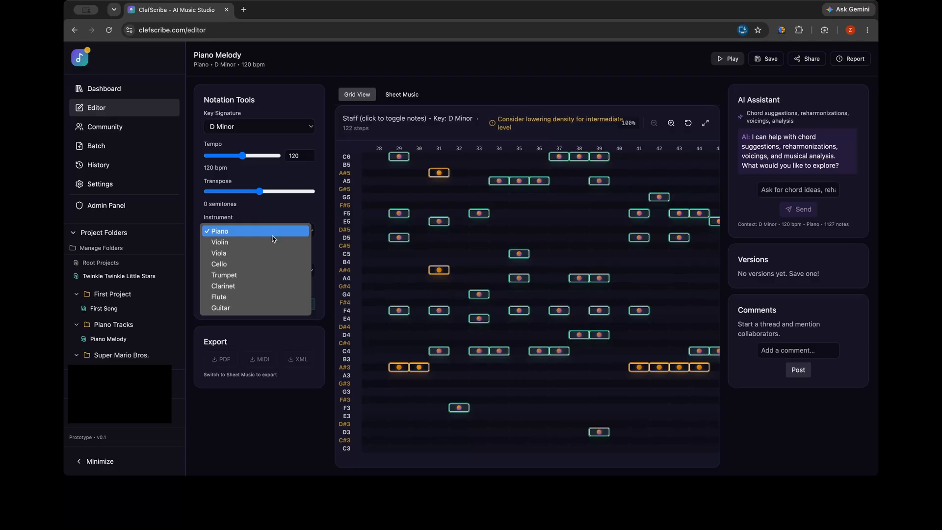
left_click(273, 242)
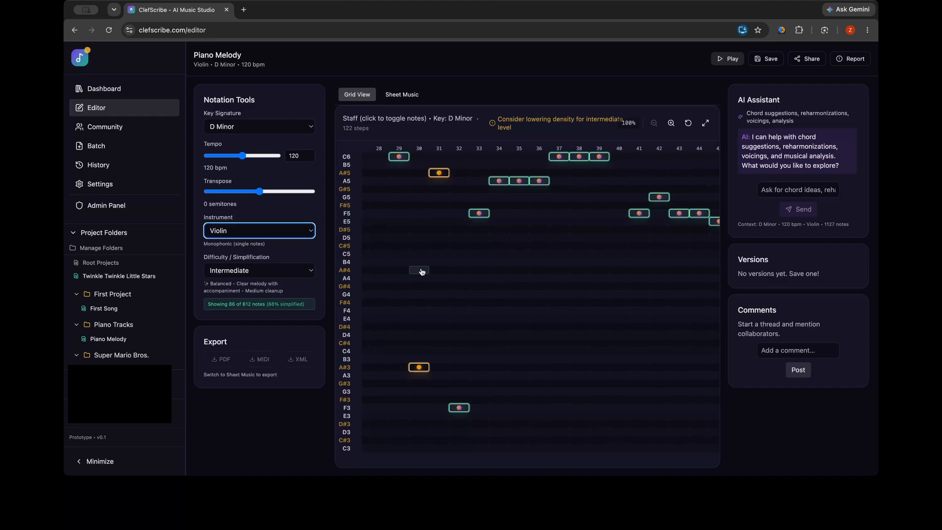
scroll(419, 271, "right", 1)
Switch the instrument to Guitar, compare its notes on the grid and return the instrument to Piano
left_click(265, 230)
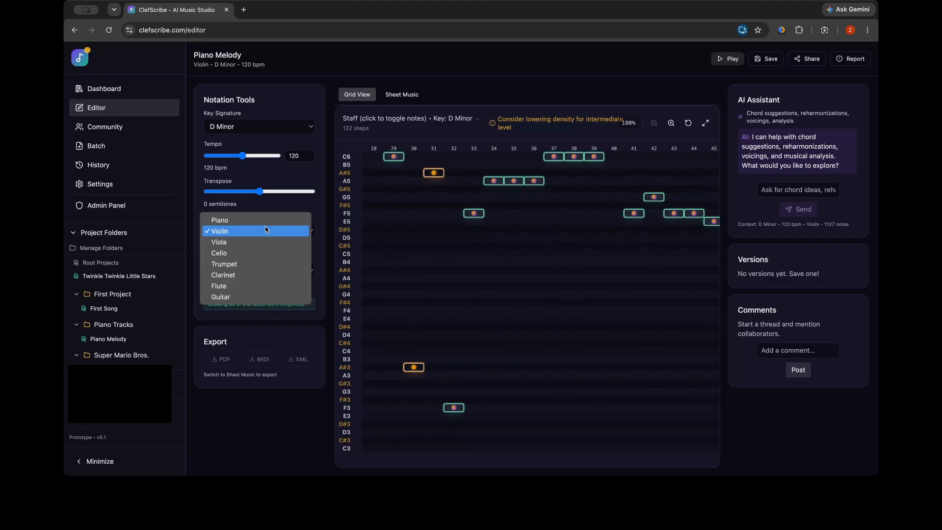
left_click(234, 297)
scroll(437, 296, "left", 2)
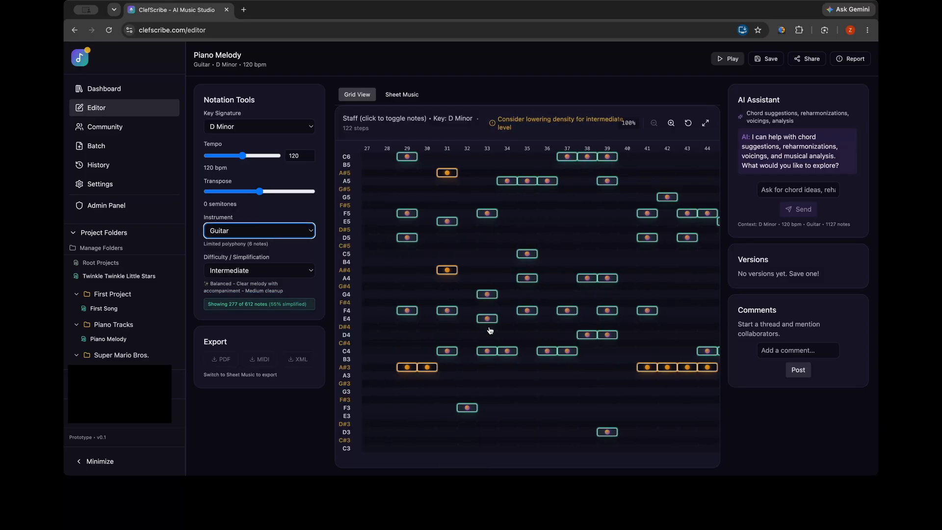
left_click(227, 234)
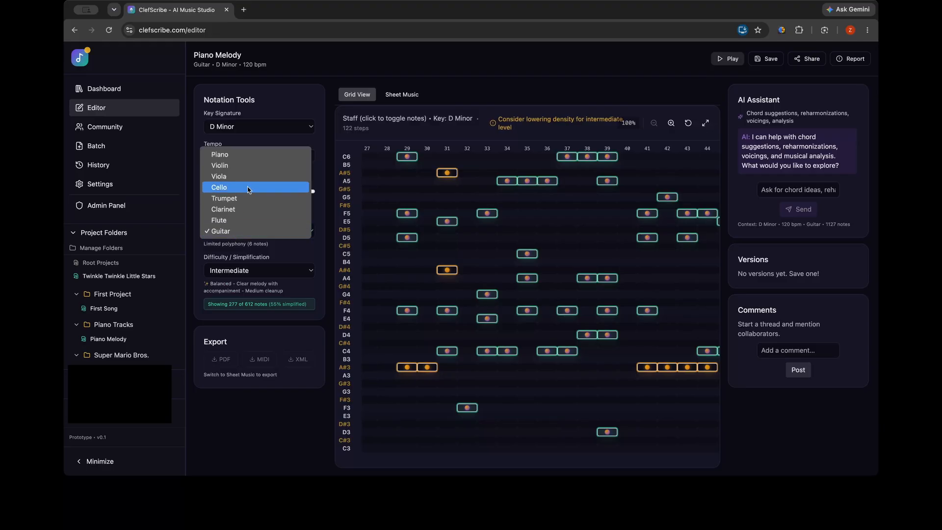
left_click(240, 156)
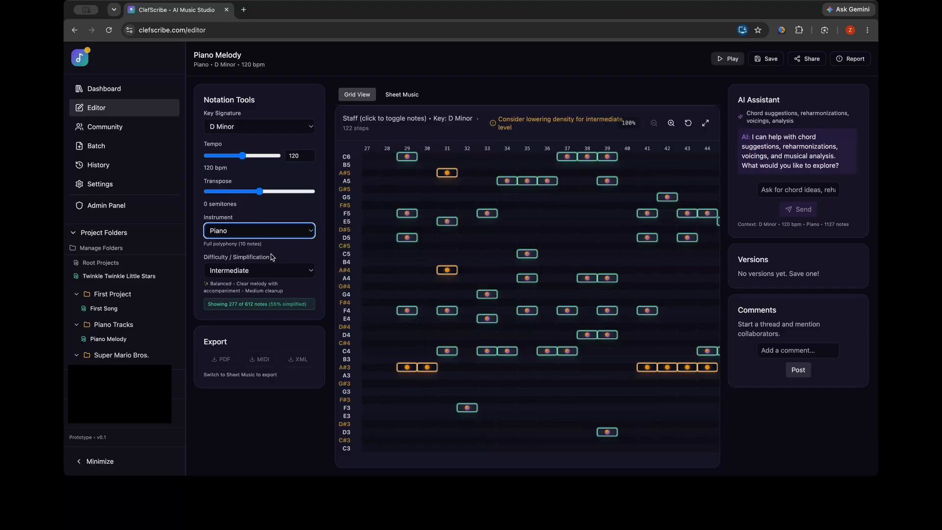
Switch the difficulty to Raw and view the complete transcribed notes on the grid
left_click(267, 271)
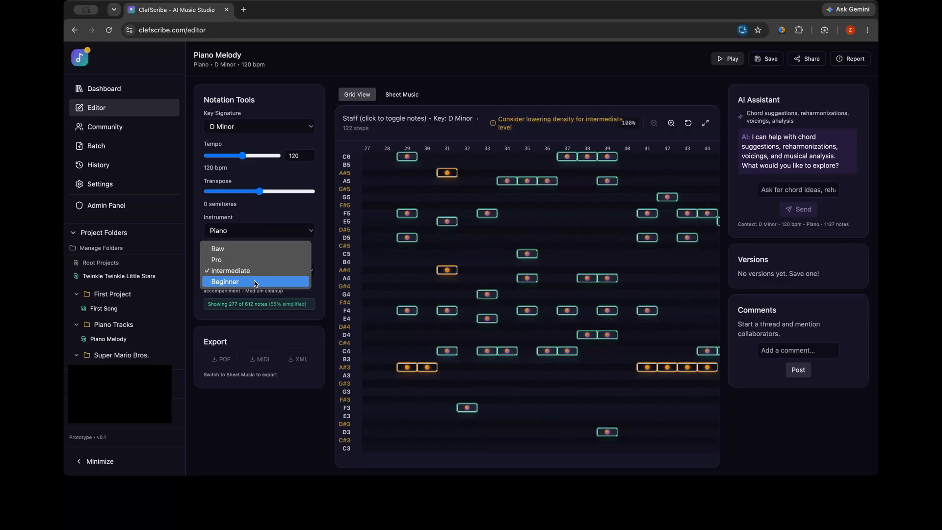
left_click(246, 251)
scroll(410, 271, "right", 1)
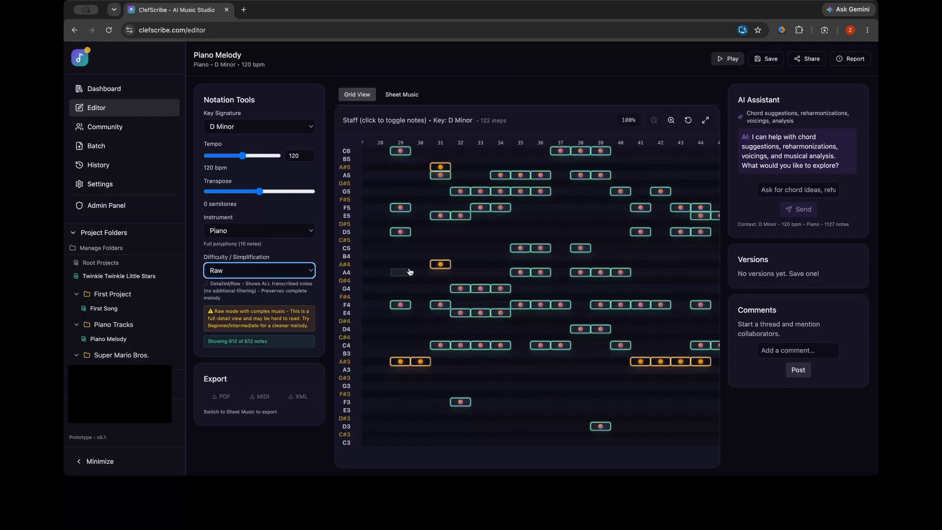
scroll(410, 272, "right", 1)
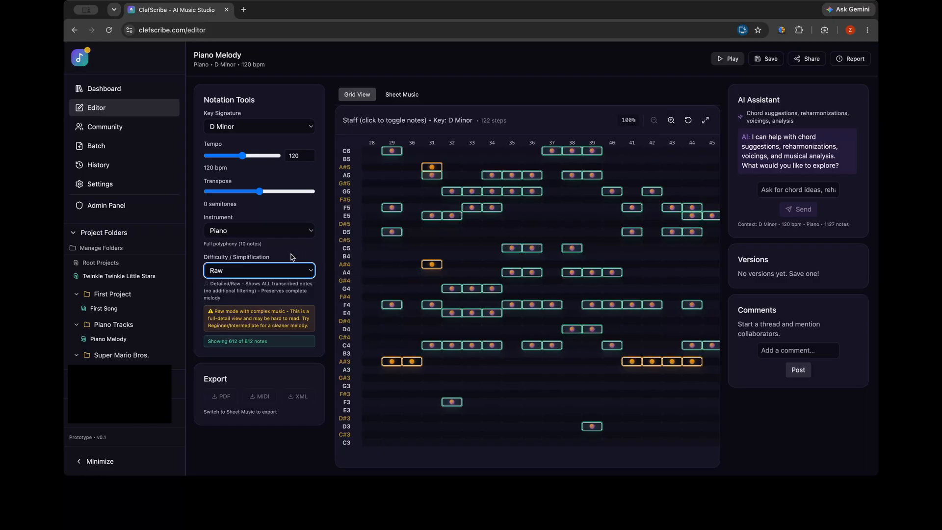
Try the Pro difficulty on the notes and return the difficulty to Intermediate
left_click(226, 272)
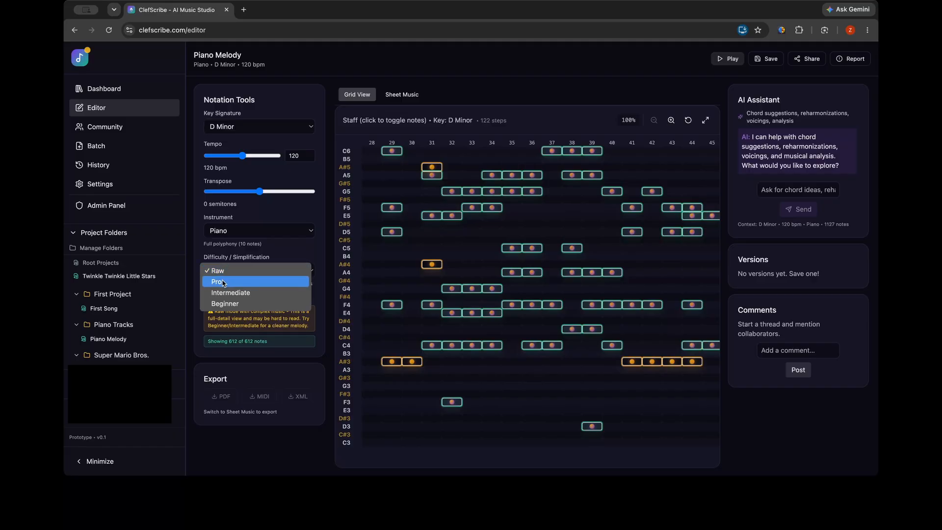
left_click(219, 281)
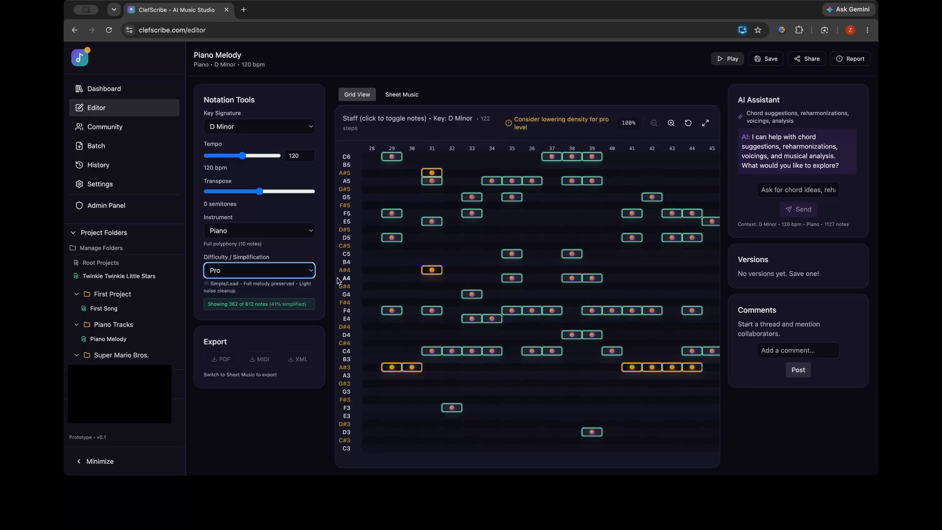
left_click(245, 271)
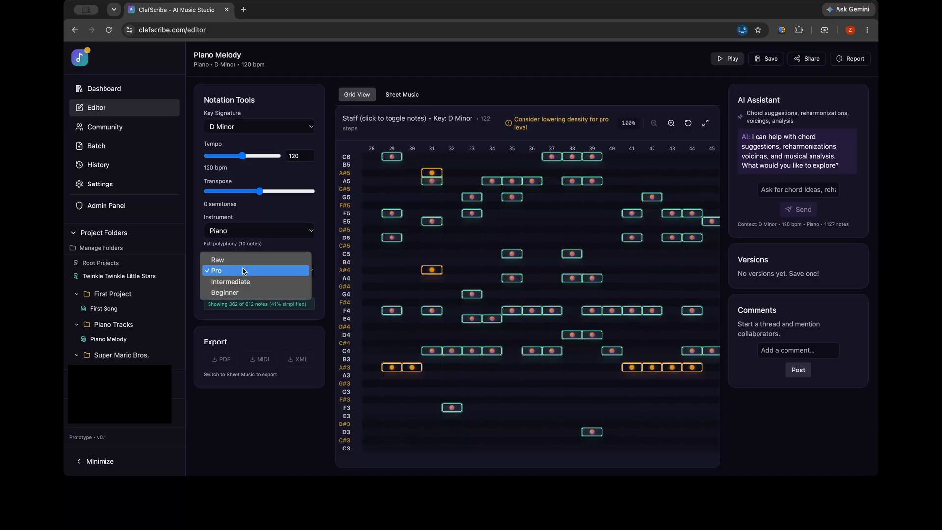
left_click(239, 283)
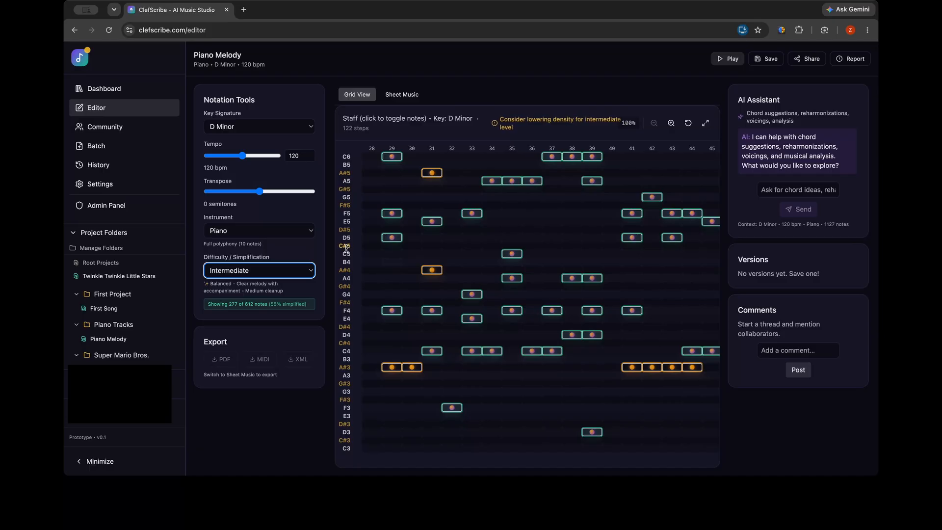
Switch the difficulty to Beginner to check how far it simplifies the notes, and return it to Intermediate
left_click(237, 270)
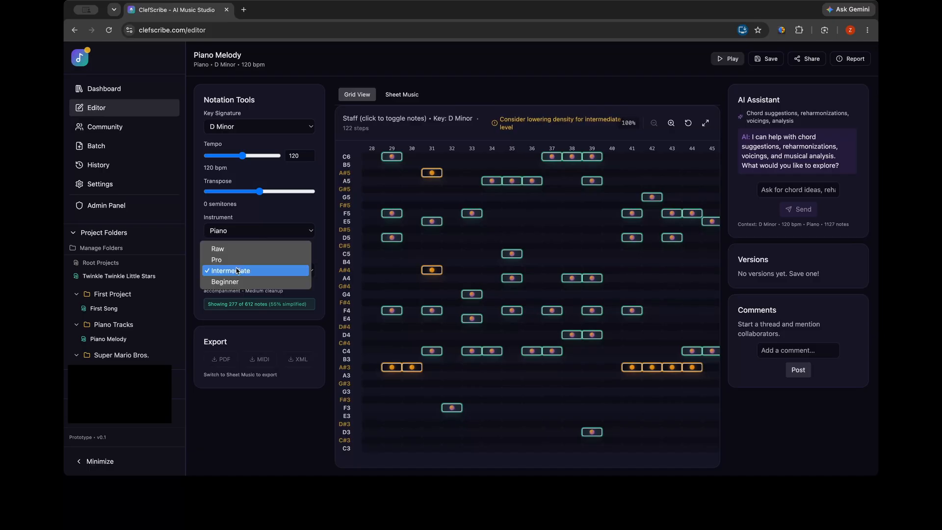
left_click(308, 279)
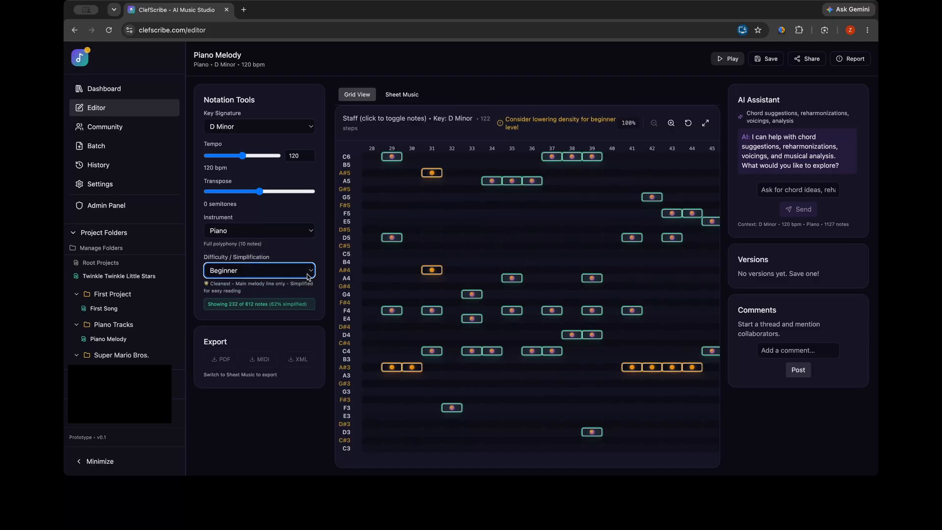
scroll(378, 285, "left", 1)
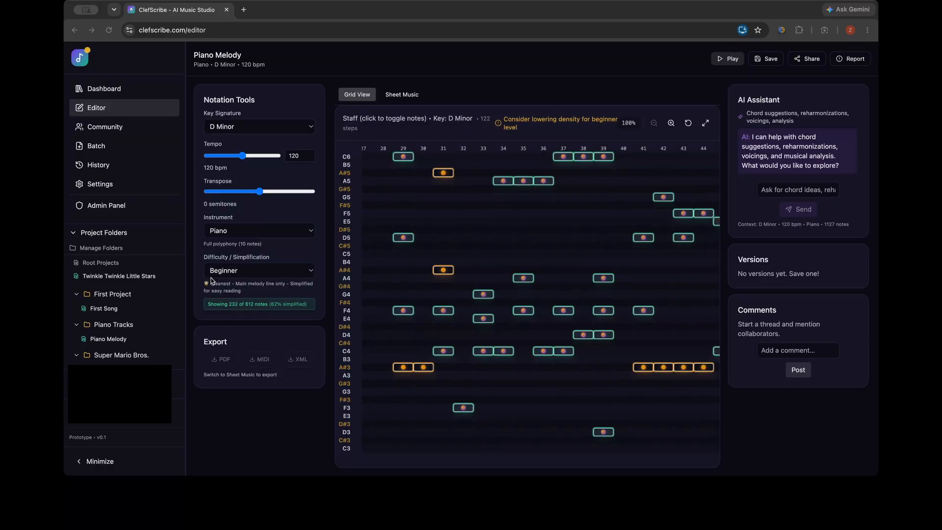
left_click(208, 301)
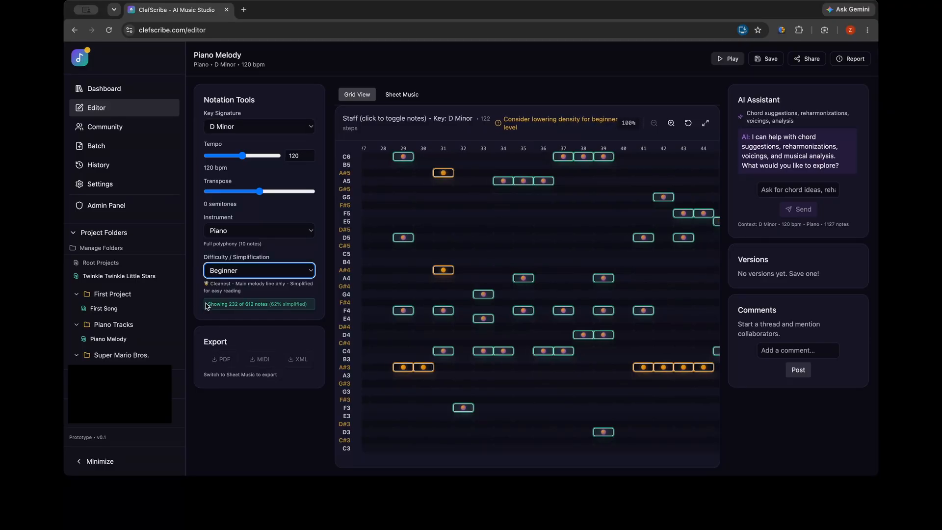
left_click_drag(206, 304, 310, 310)
left_click(302, 312)
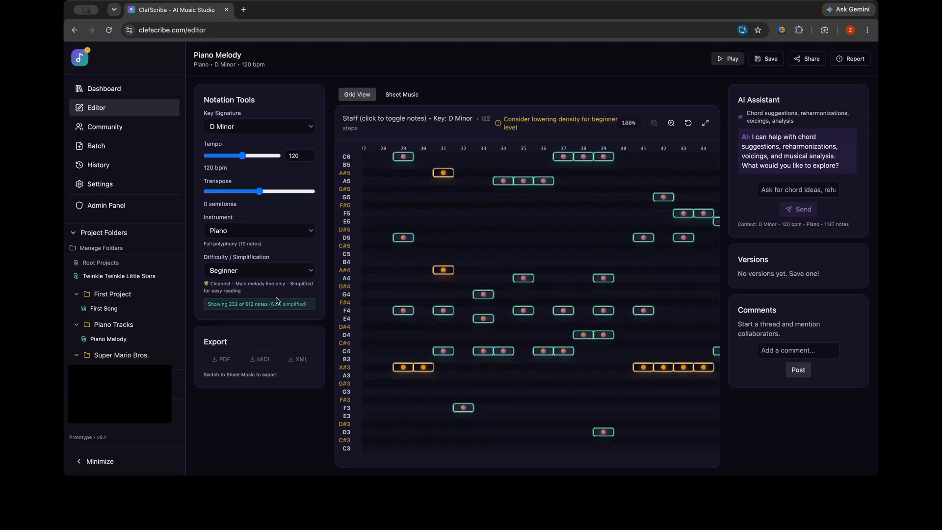
left_click(245, 274)
left_click(242, 261)
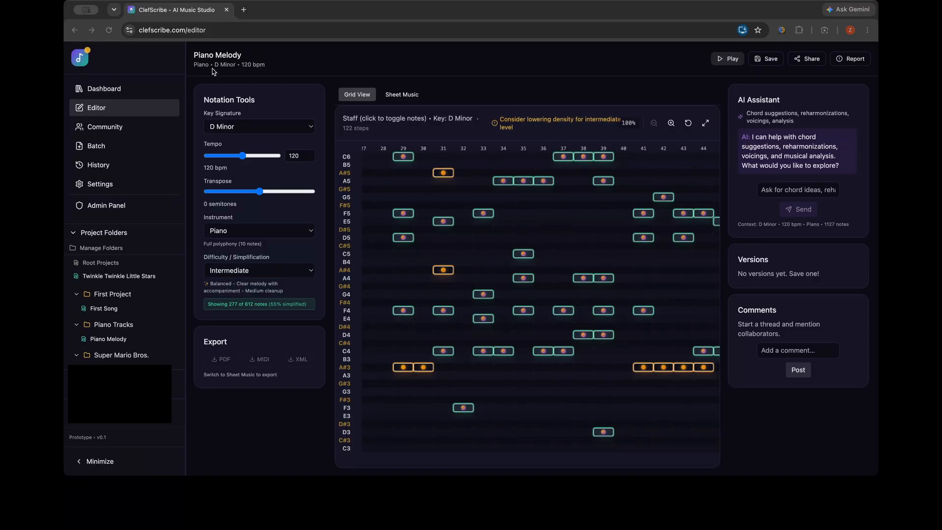
Try adding a B4 note at step 27 of the grid and removing it, and repeat with A#4
left_click(237, 69)
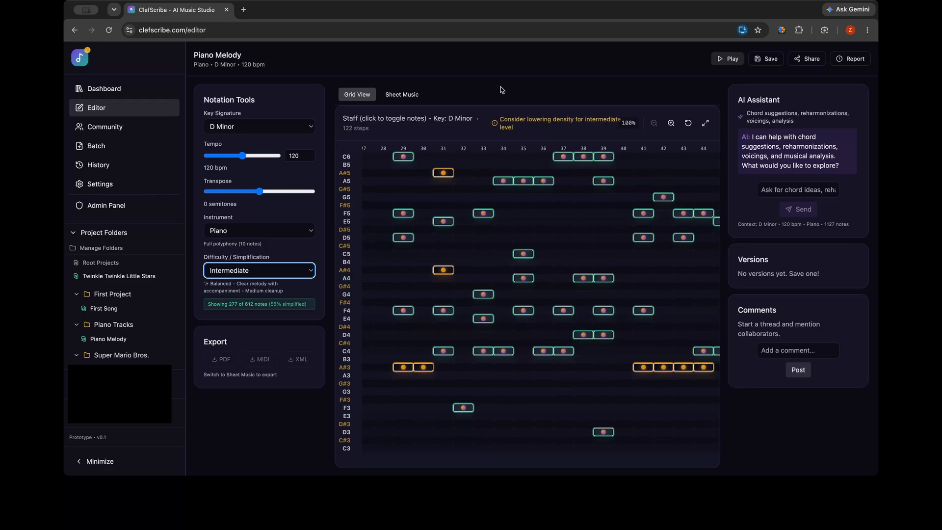
scroll(515, 239, "left", 2)
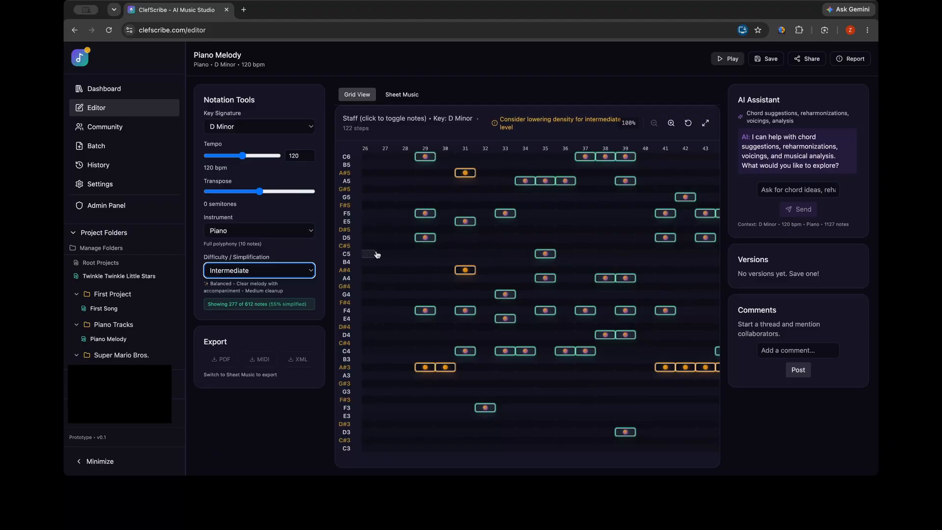
left_click(389, 266)
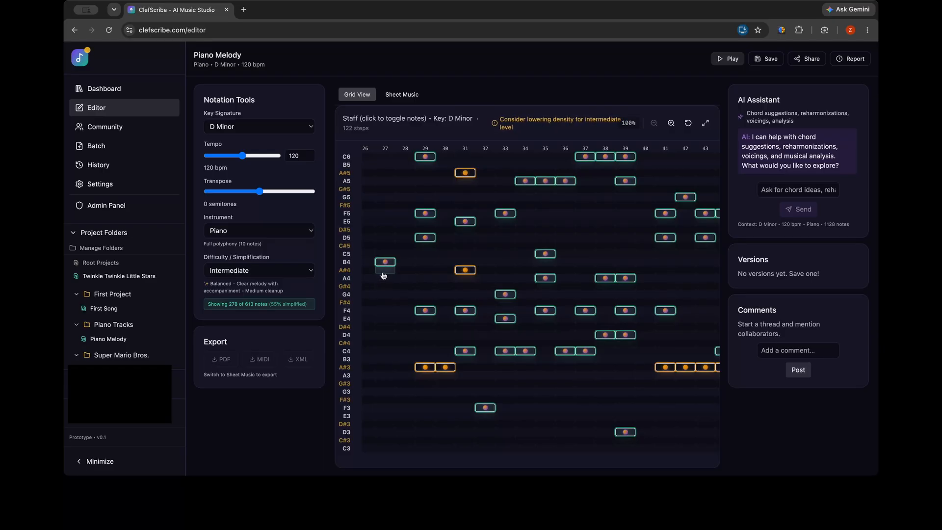
left_click(385, 262)
left_click(386, 271)
left_click(387, 272)
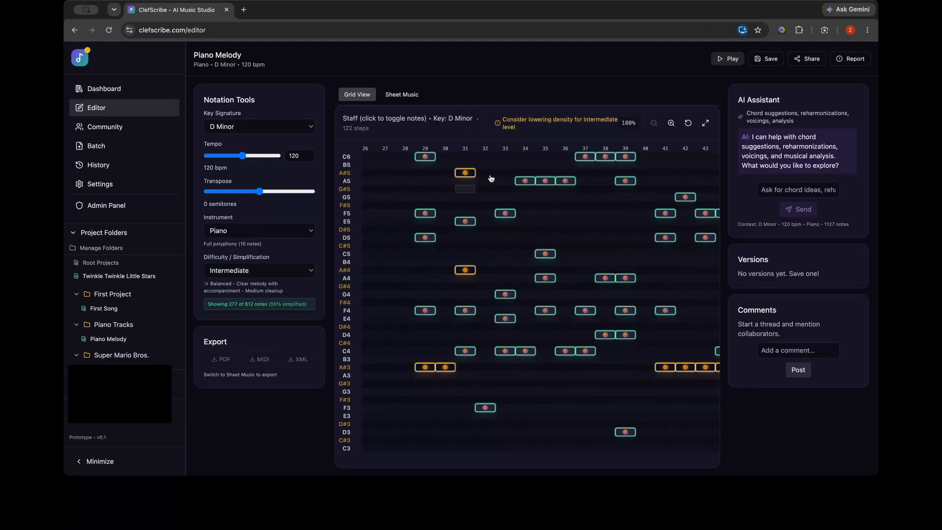
Reset the grid view to its beginning, check the melody as sheet music and return to the grid
scroll(528, 148, "left", 3)
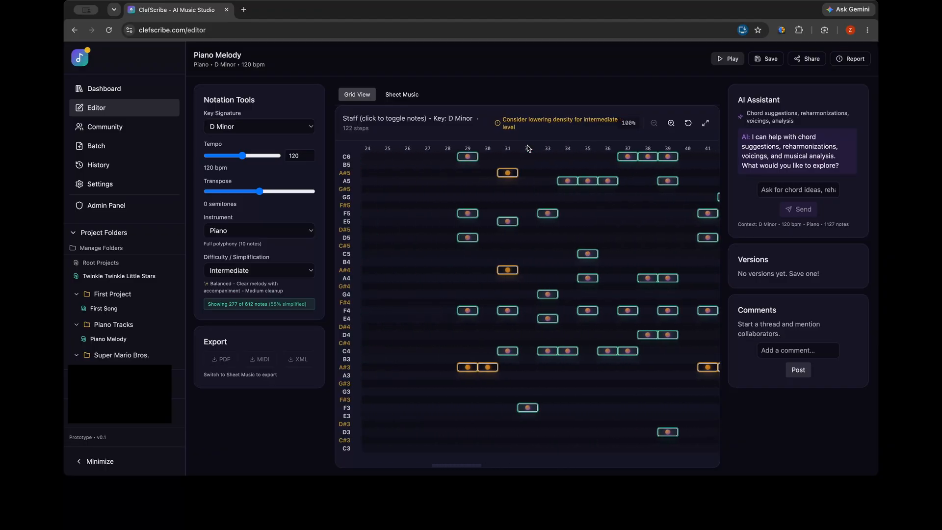
scroll(528, 148, "left", 5)
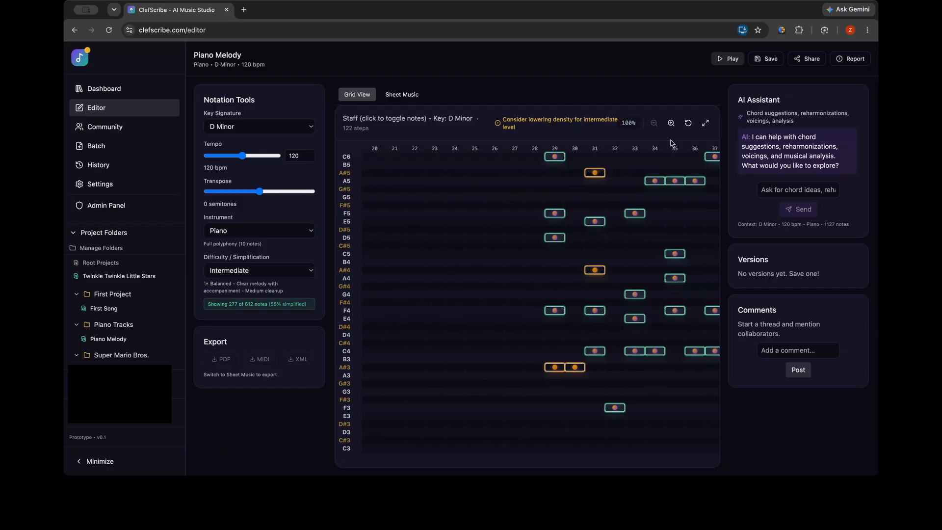
left_click(690, 124)
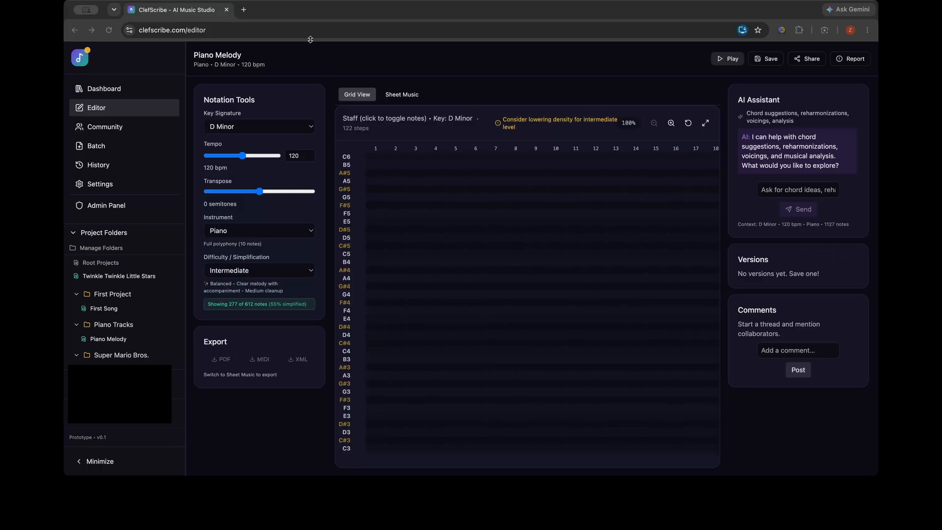
left_click(403, 96)
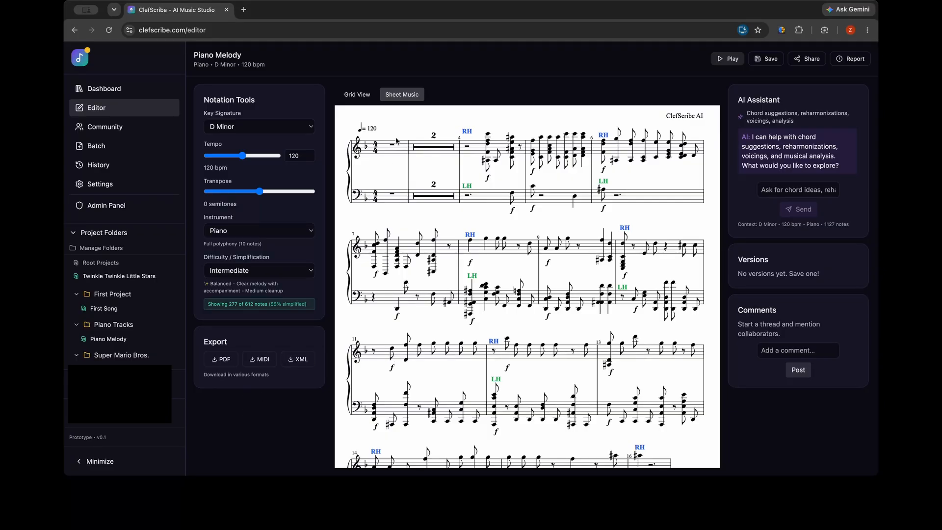
left_click(360, 95)
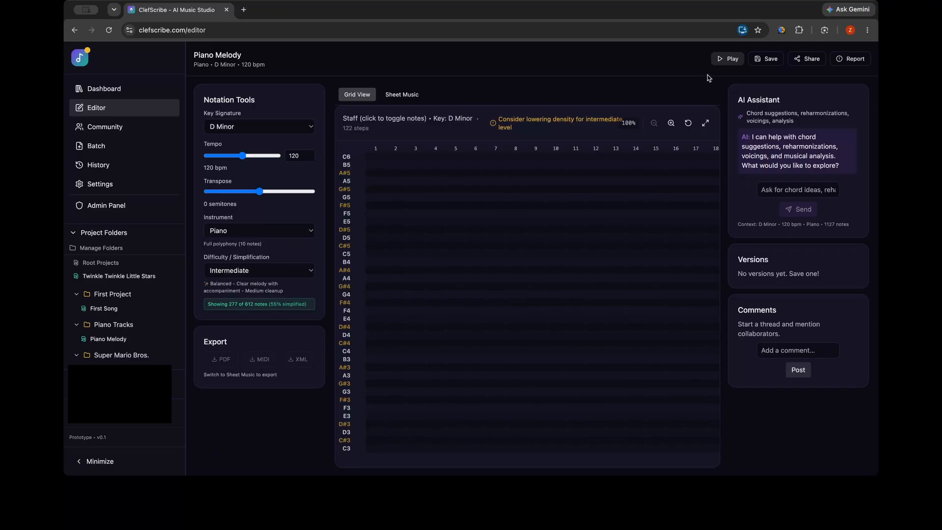
Play the melody at Intermediate difficulty, stop it and look back through the earlier notes on the grid
left_click(726, 59)
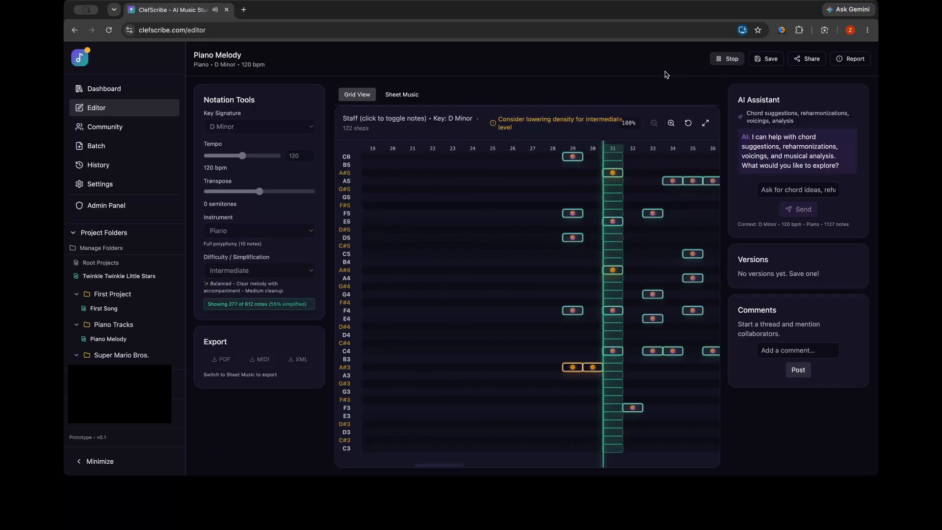
left_click(717, 60)
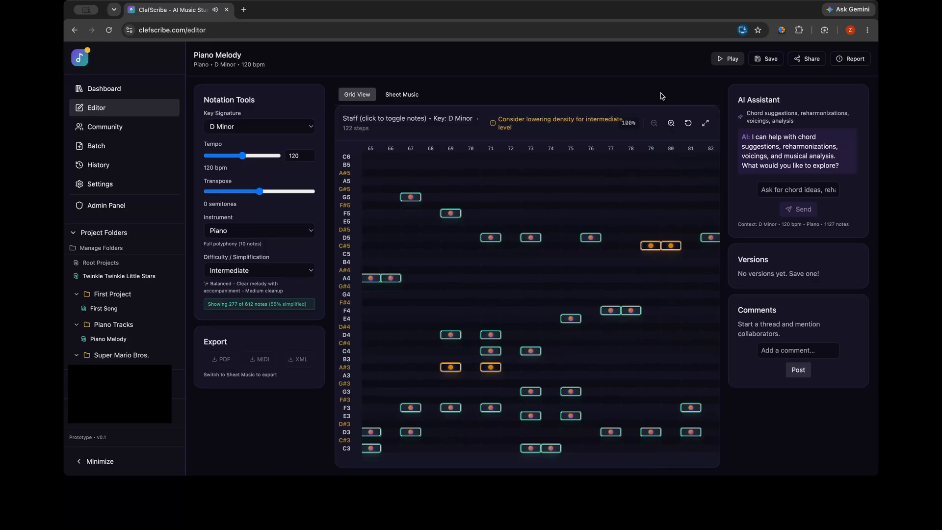
scroll(569, 251, "left", 5)
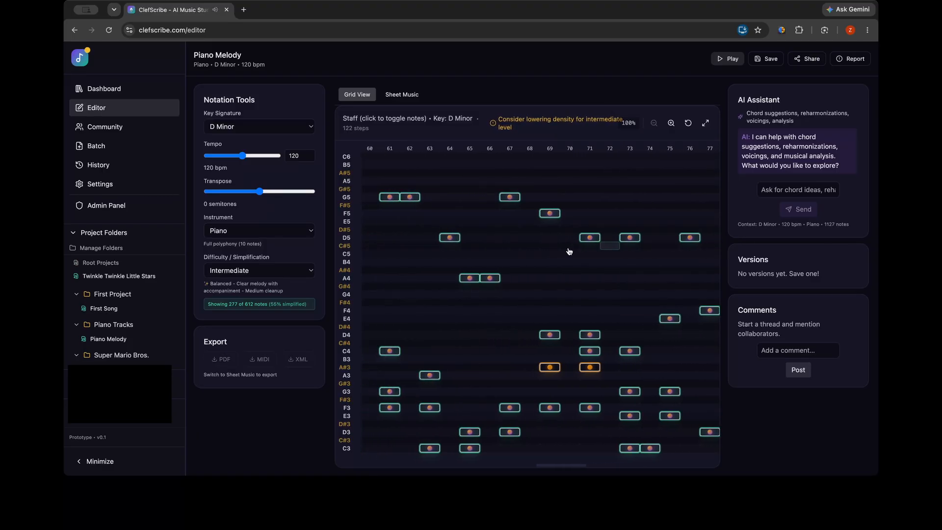
scroll(570, 252, "left", 3)
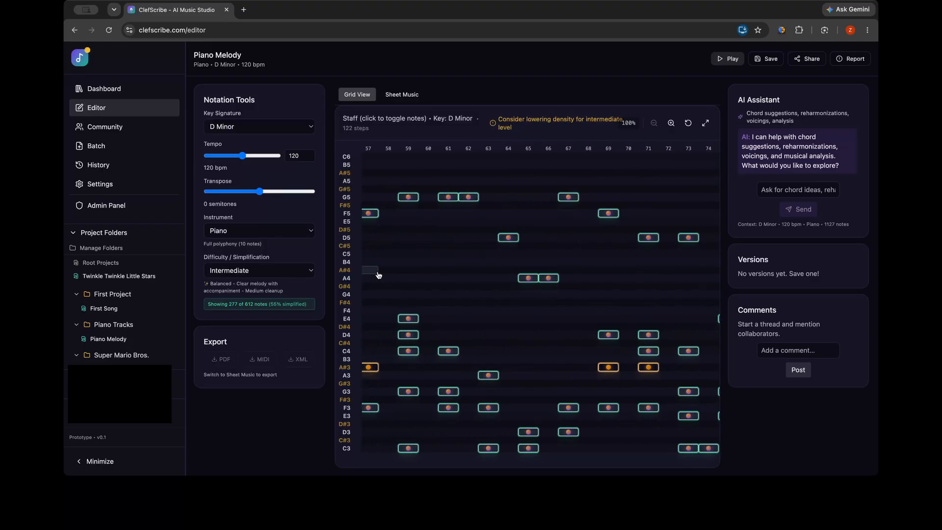
Switch the difficulty to Beginner and check the simplified notes on the grid
left_click(228, 273)
left_click(225, 282)
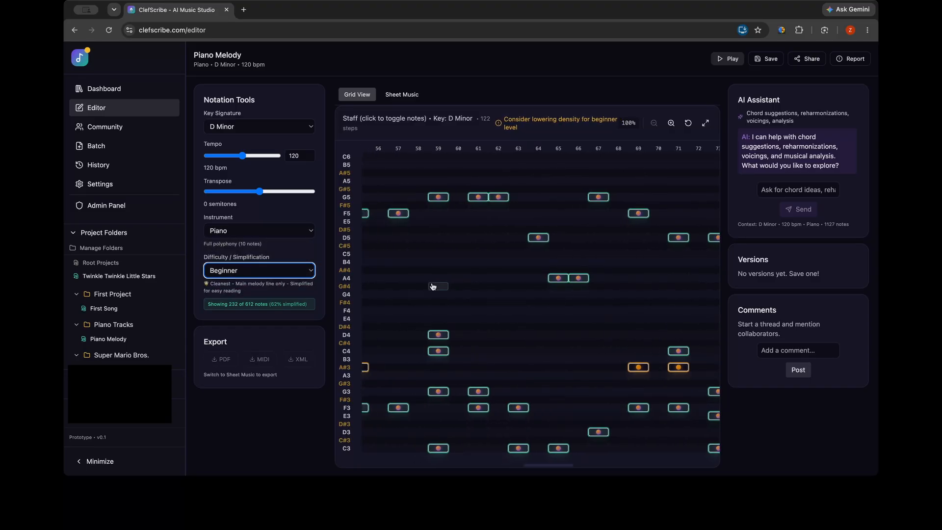
scroll(431, 288, "left", 2)
Switch the difficulty to Pro and play the start of the melody on the grid, stopping after a moment
left_click(217, 269)
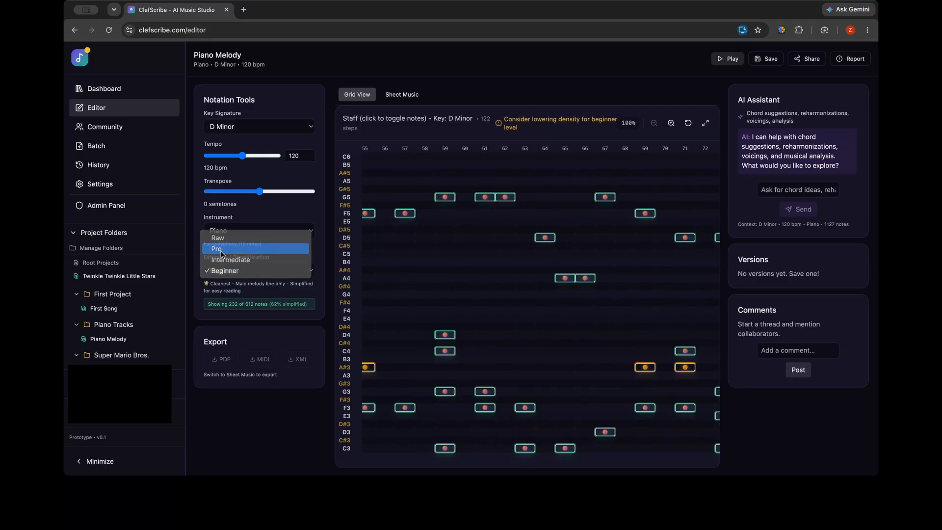
left_click(221, 248)
scroll(404, 277, "left", 1)
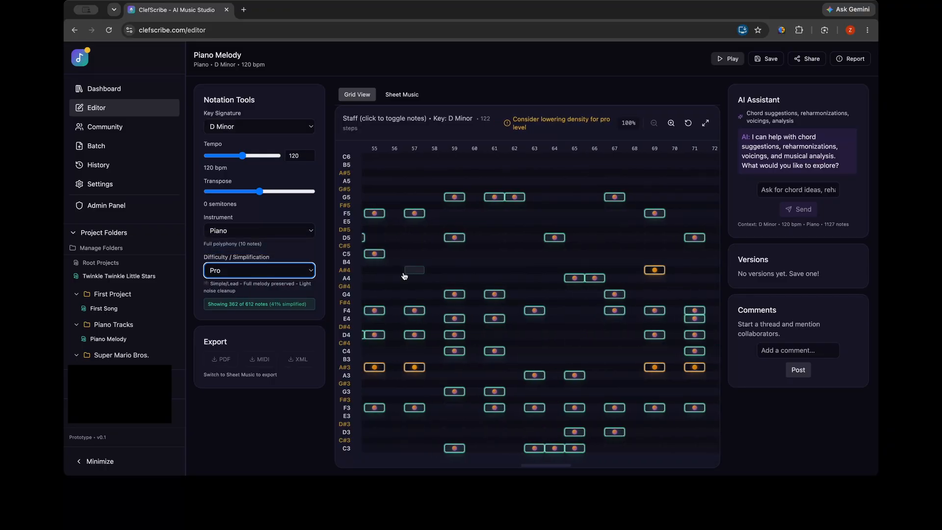
scroll(405, 276, "left", 1)
scroll(404, 276, "left", 1)
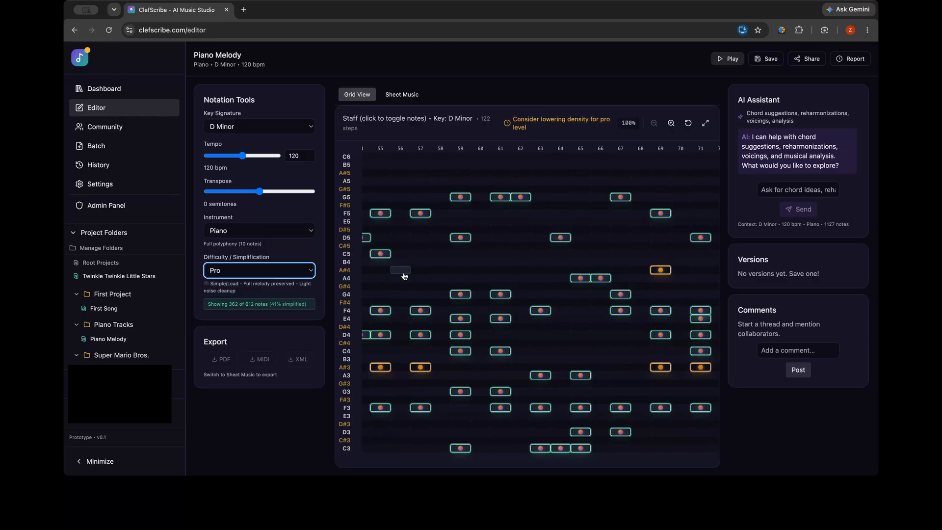
left_click(718, 61)
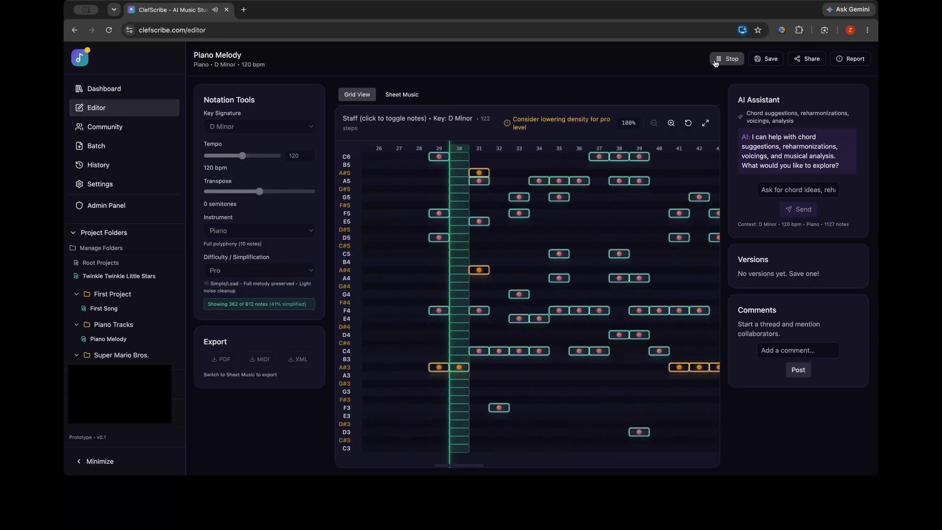
left_click(717, 60)
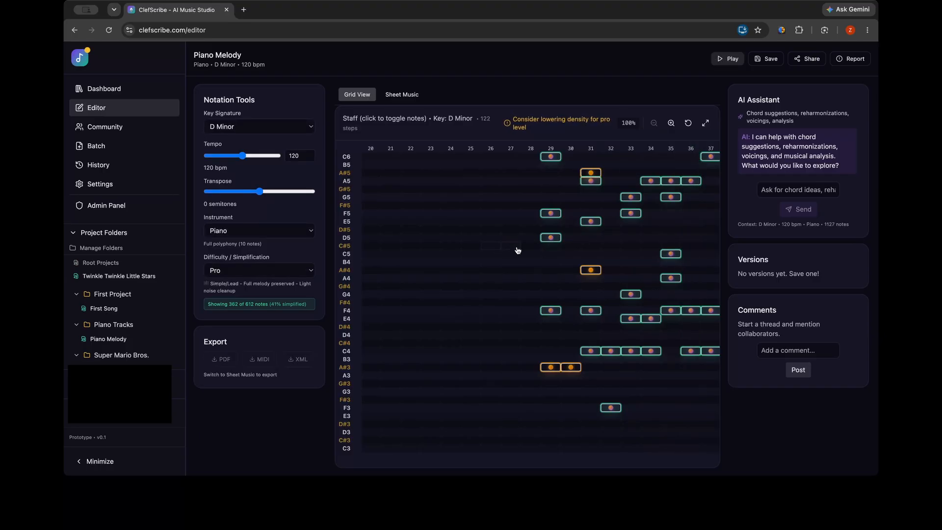
Try replacing the D5 note at step 29 with C#5, restore the original note and start playback
left_click(546, 245)
left_click(546, 239)
left_click(544, 245)
left_click(550, 238)
scroll(567, 222, "right", 3)
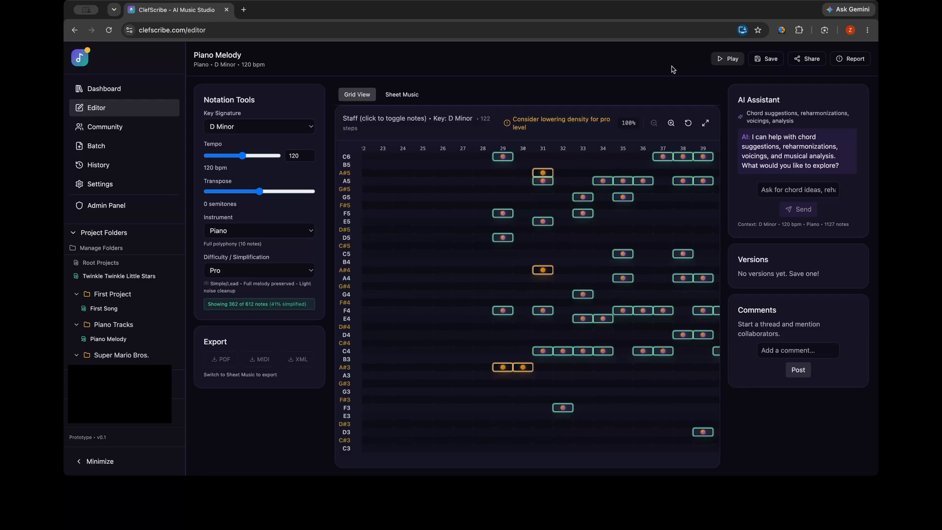
left_click(721, 59)
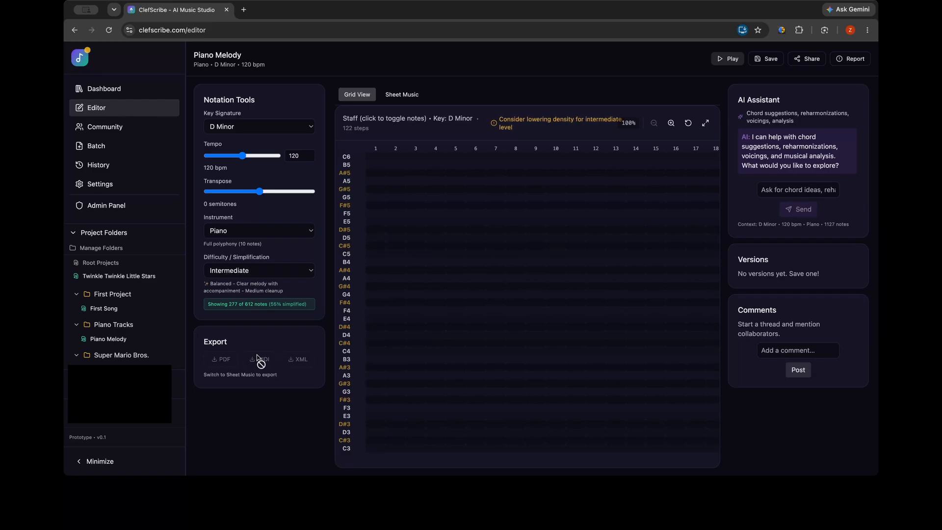
Export the Intermediate sheet music as a PDF and open the downloaded file
left_click(411, 95)
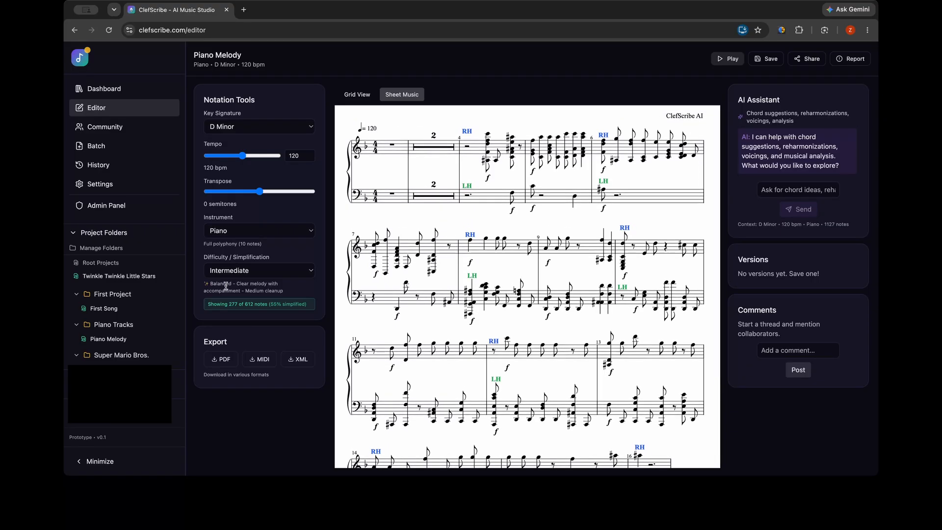
left_click(219, 362)
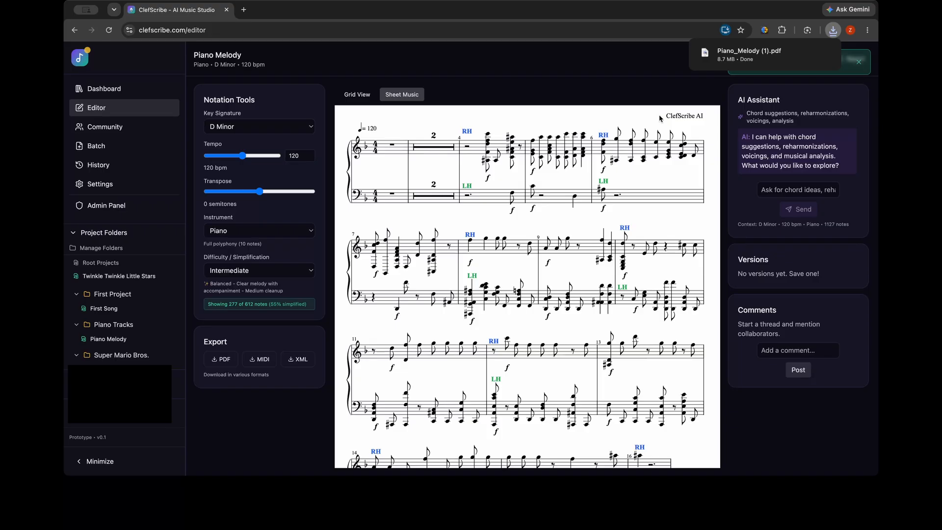
left_click(732, 60)
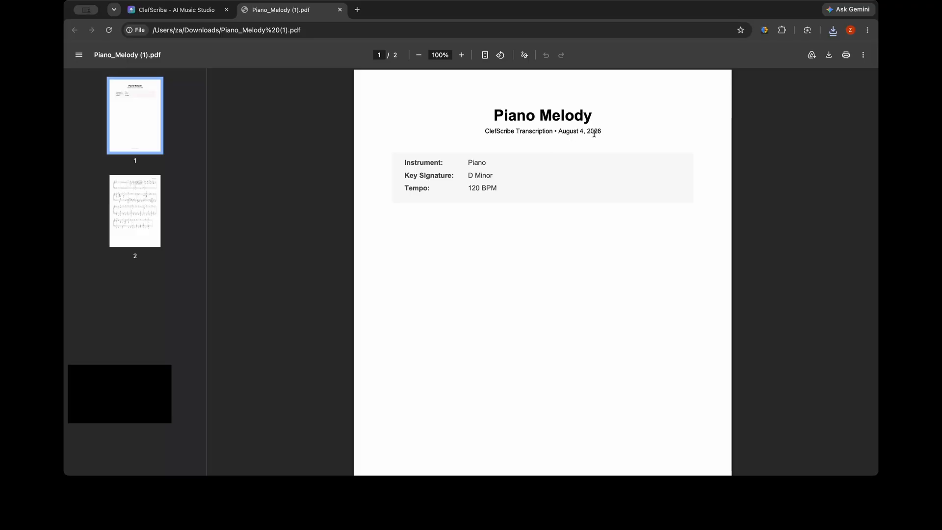
Look through both pages of the exported Piano Melody PDF and return to the ClefScribe editor
scroll(536, 202, "down", 8)
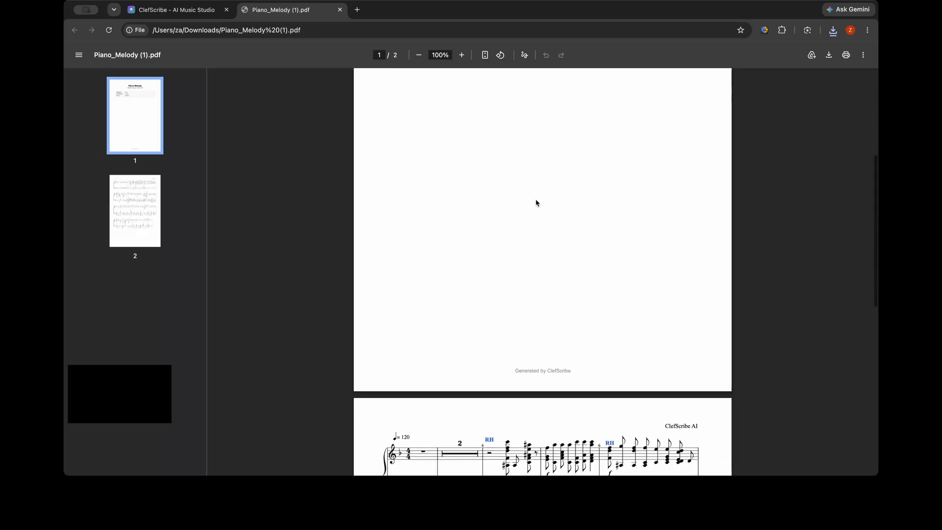
scroll(536, 203, "down", 3)
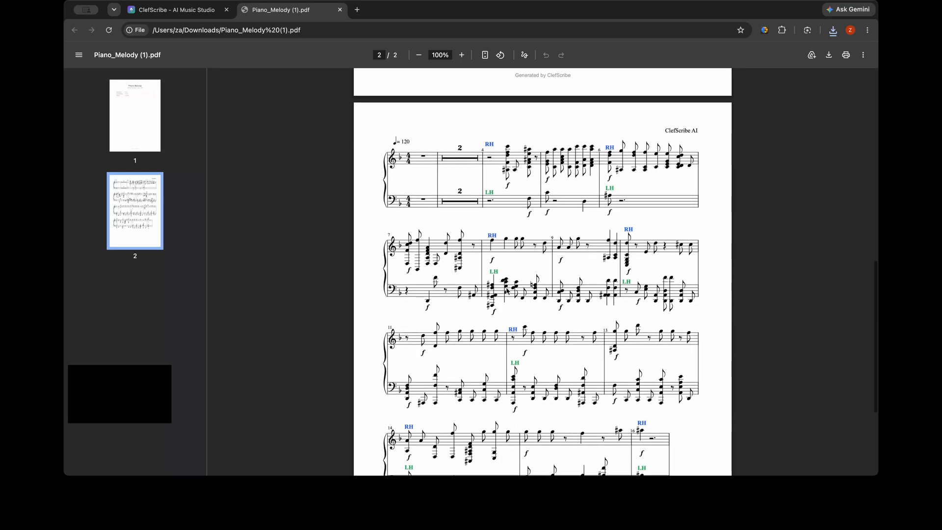
scroll(507, 290, "down", 1)
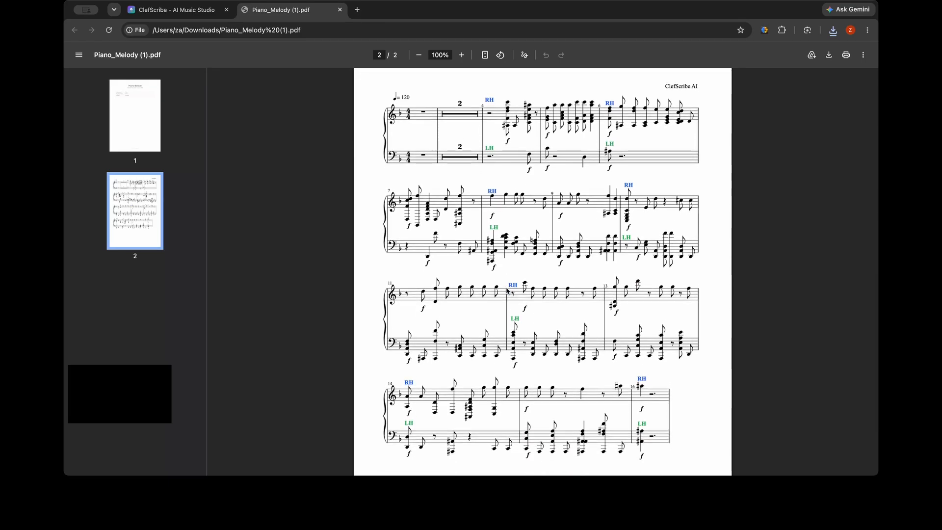
scroll(508, 291, "down", 1)
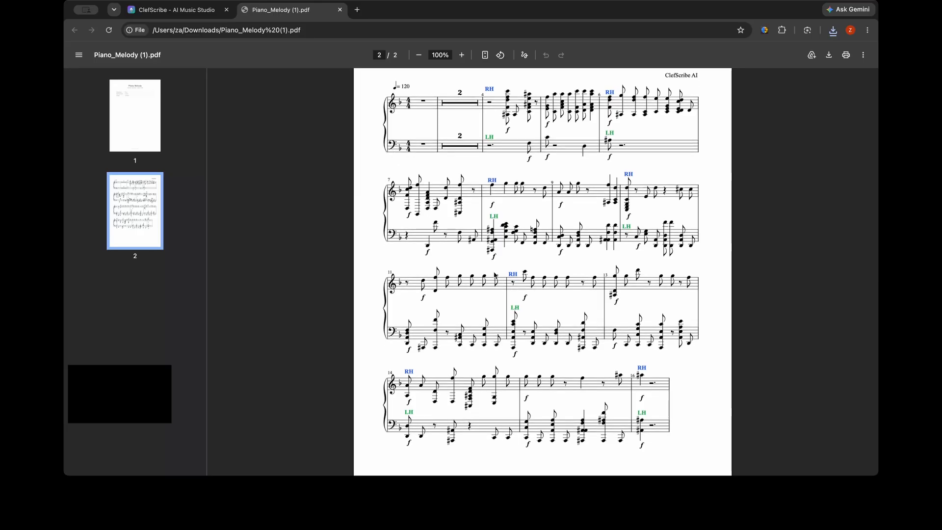
left_click(174, 10)
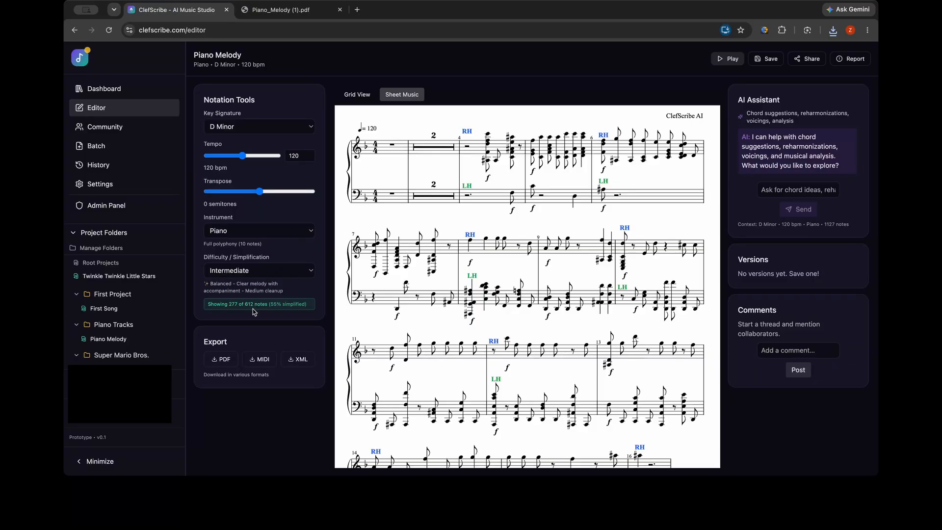
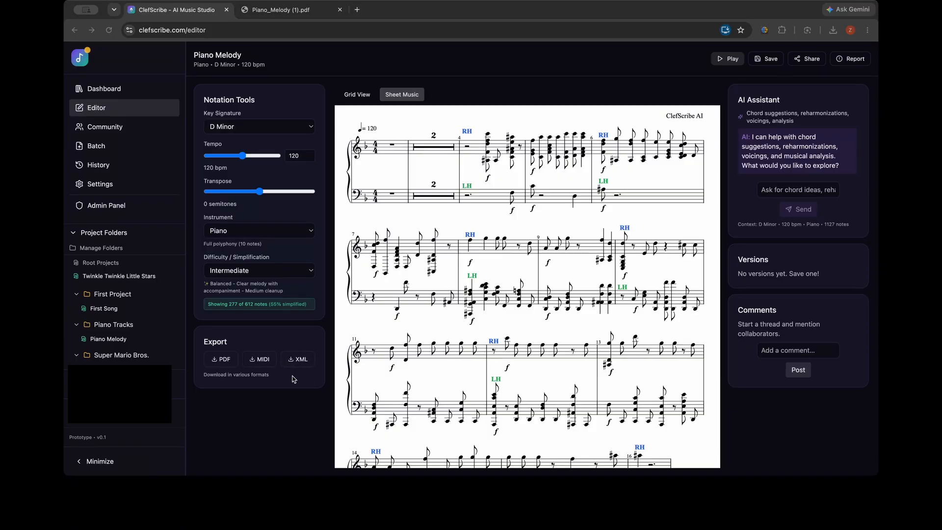
Switch the score to the grid view and ask the AI Assistant "What chords would work in this key?"
left_click(228, 411)
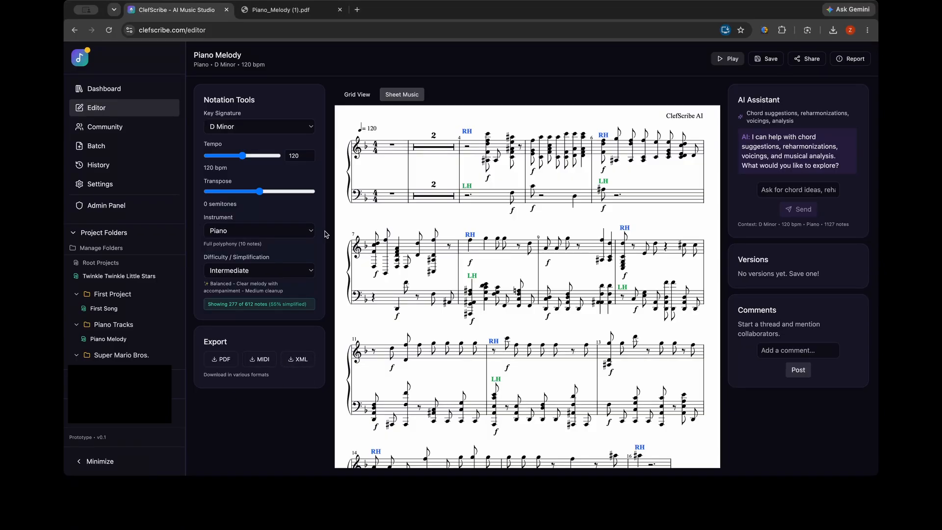
left_click(362, 96)
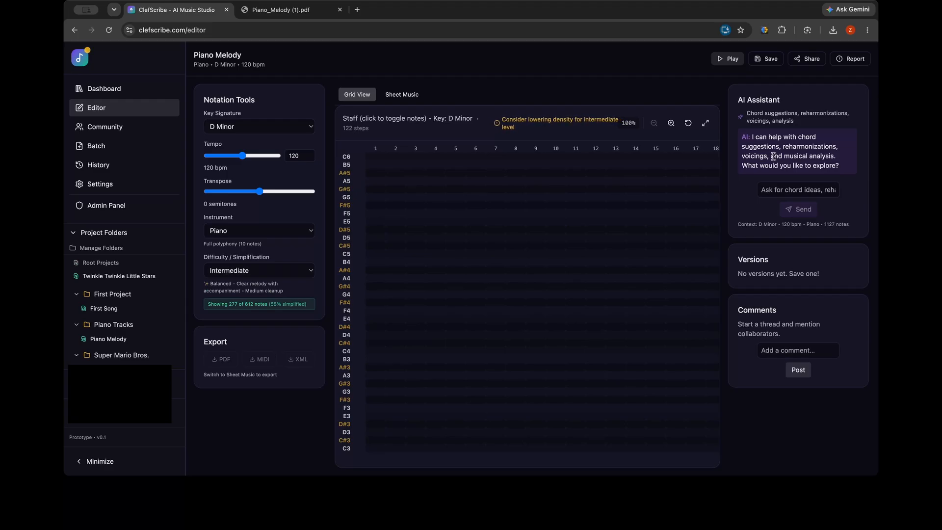
left_click_drag(753, 137, 826, 162)
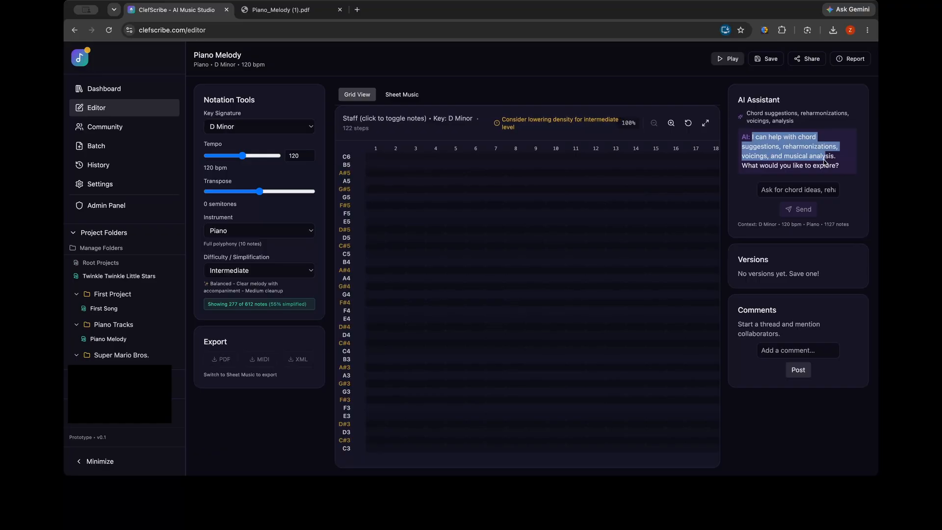
left_click(778, 190)
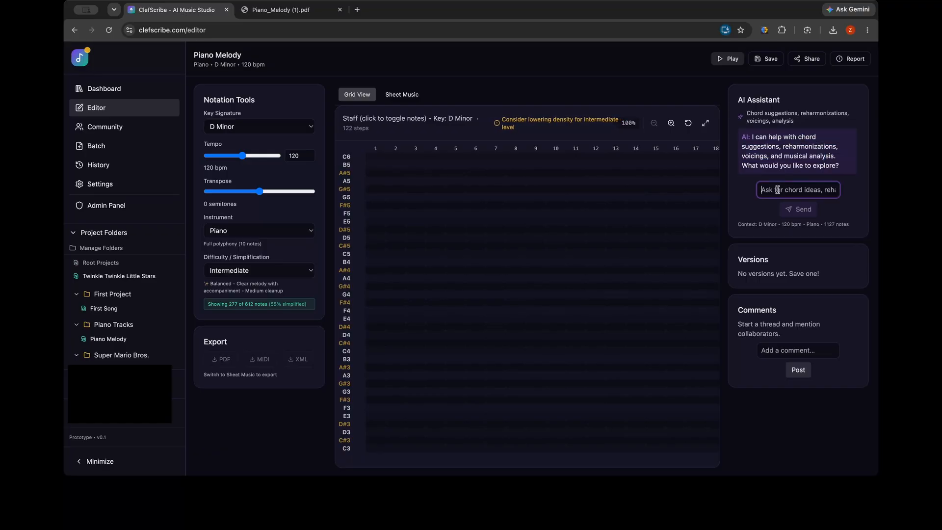
type("Wha")
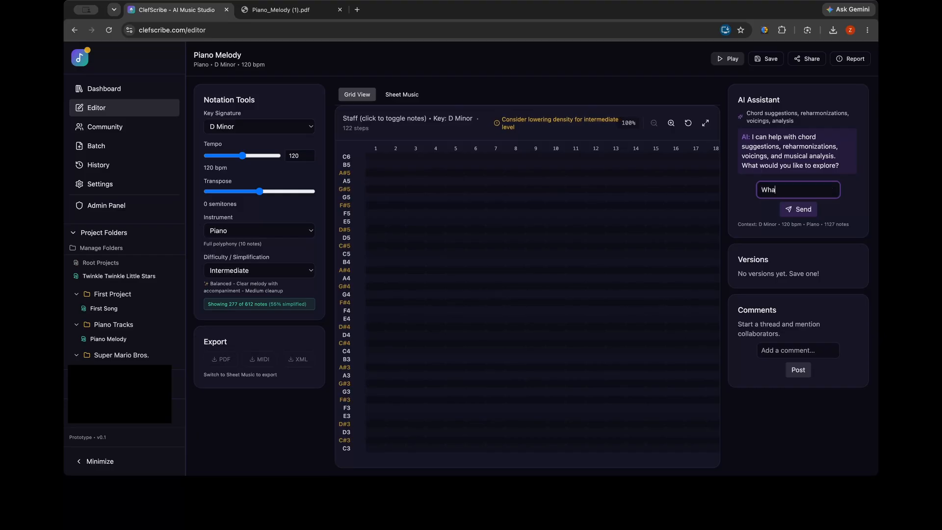
type("t chords woul")
type("d work in this ke")
type("y?")
left_click(800, 207)
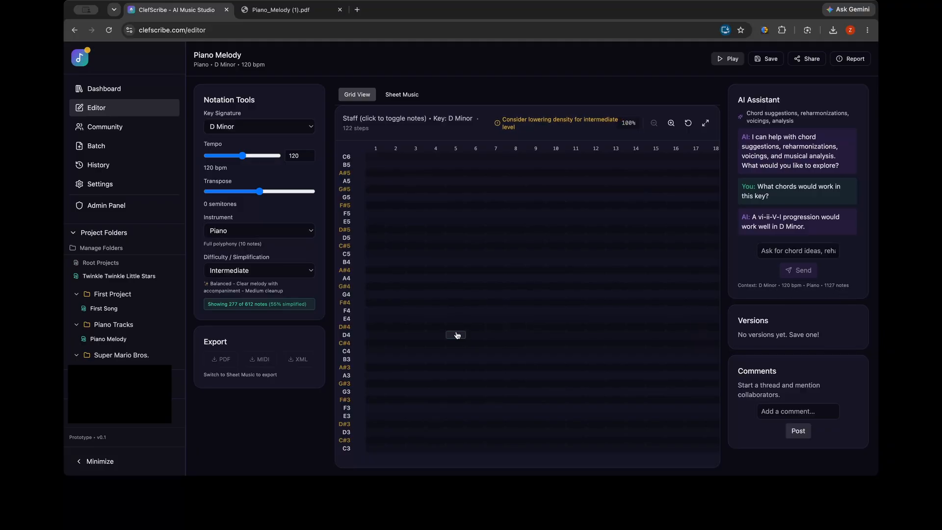
Save a version of Piano Melody and try reverting to that saved version
left_click(441, 327)
left_click(428, 329)
left_click(761, 62)
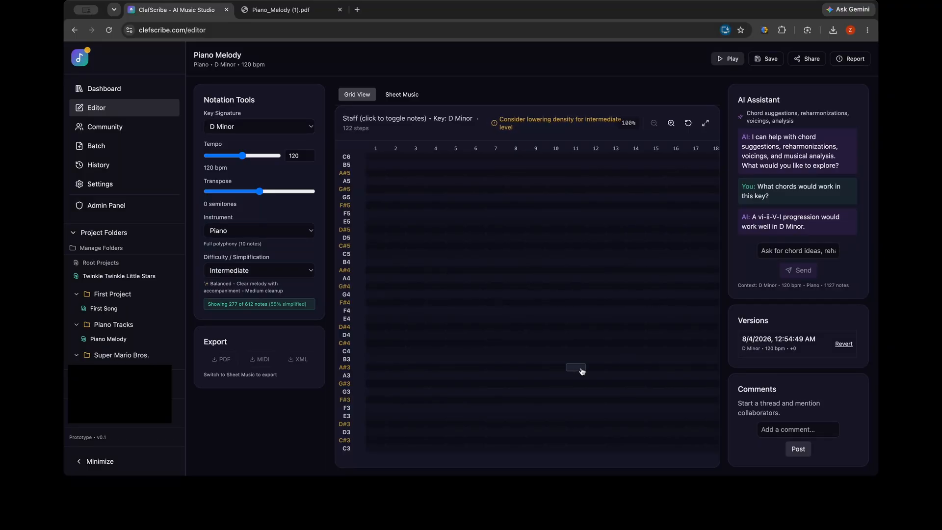
left_click(376, 173)
left_click(843, 344)
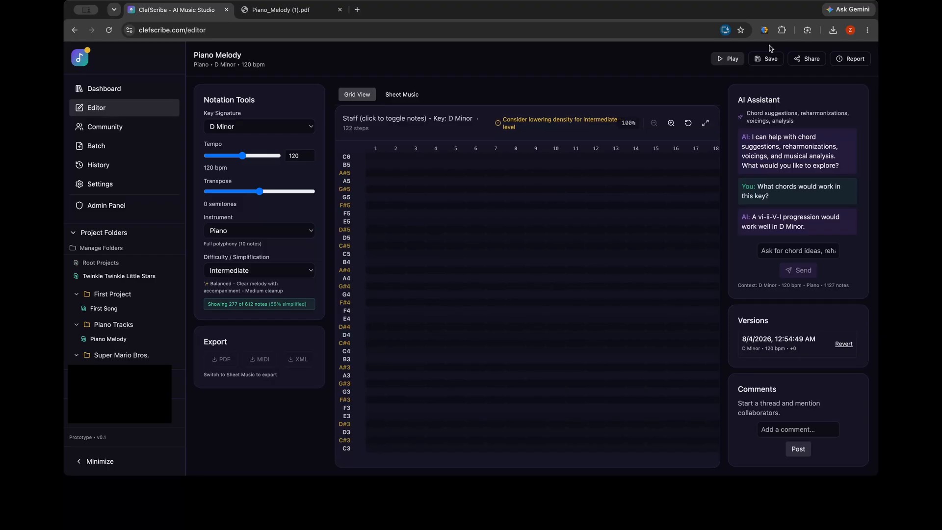
left_click(681, 184)
left_click(805, 65)
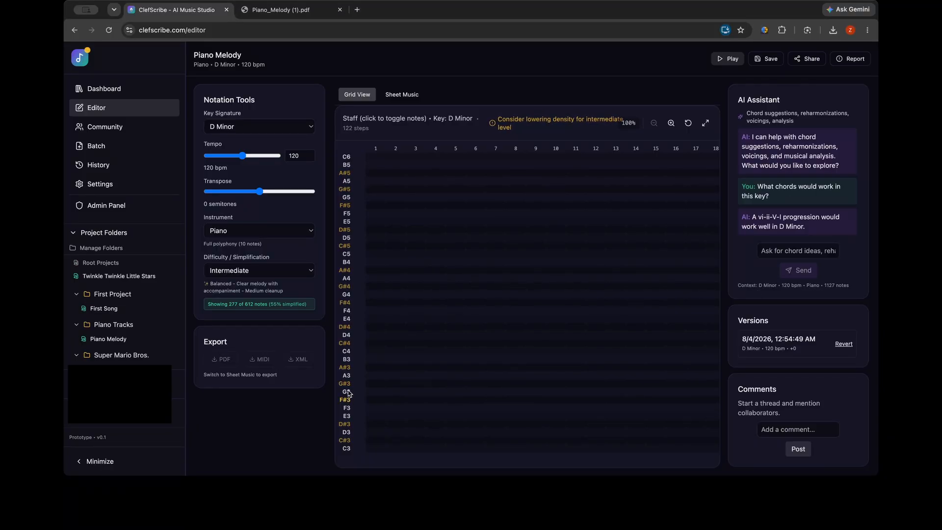
Look through the project folders and the songs stored in them
scroll(81, 339, "down", 2)
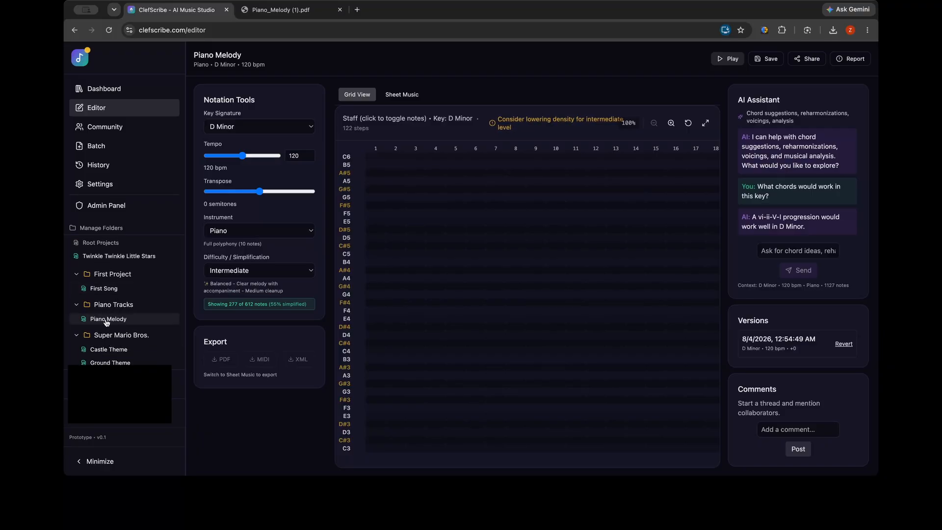
scroll(108, 324, "down", 1)
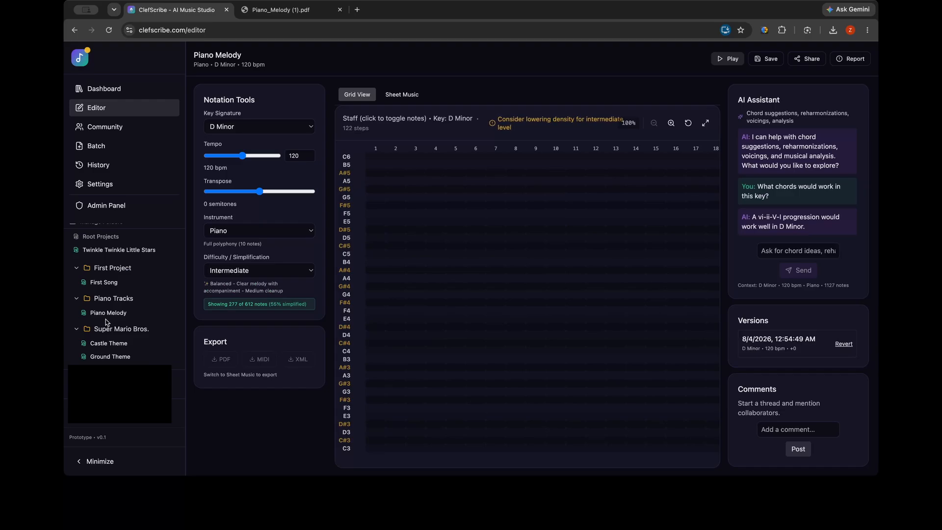
scroll(108, 322, "up", 3)
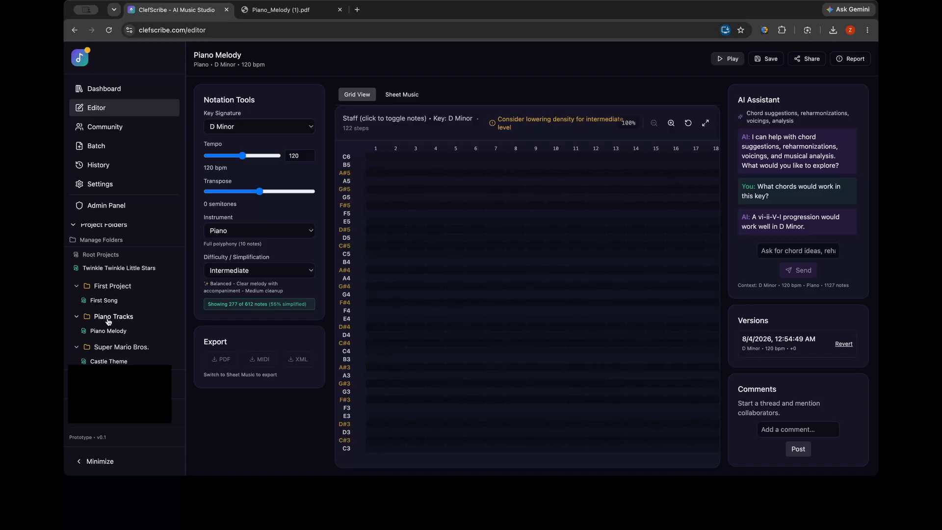
scroll(109, 322, "down", 2)
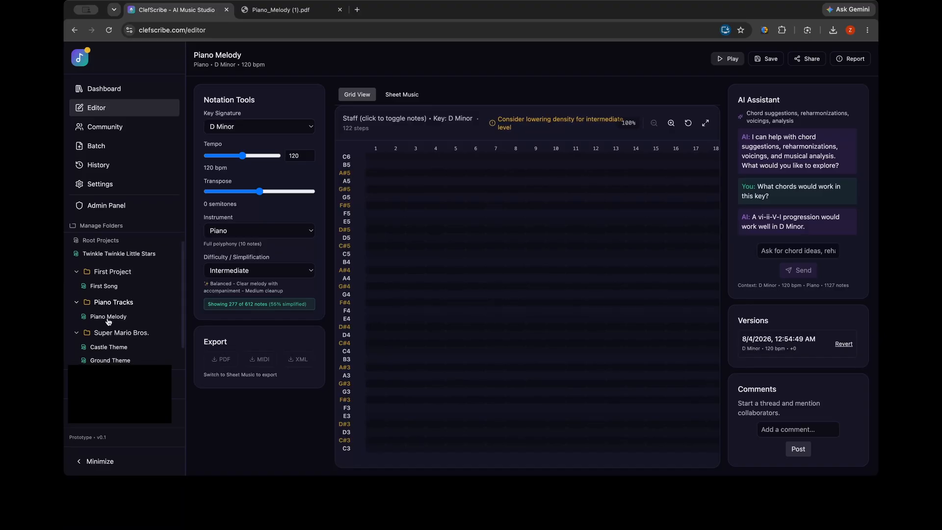
scroll(109, 321, "up", 2)
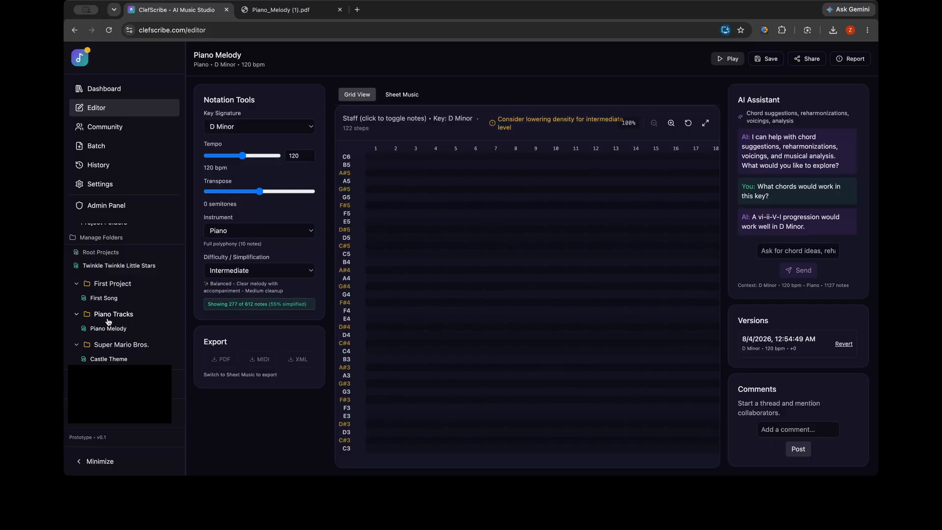
scroll(109, 321, "down", 3)
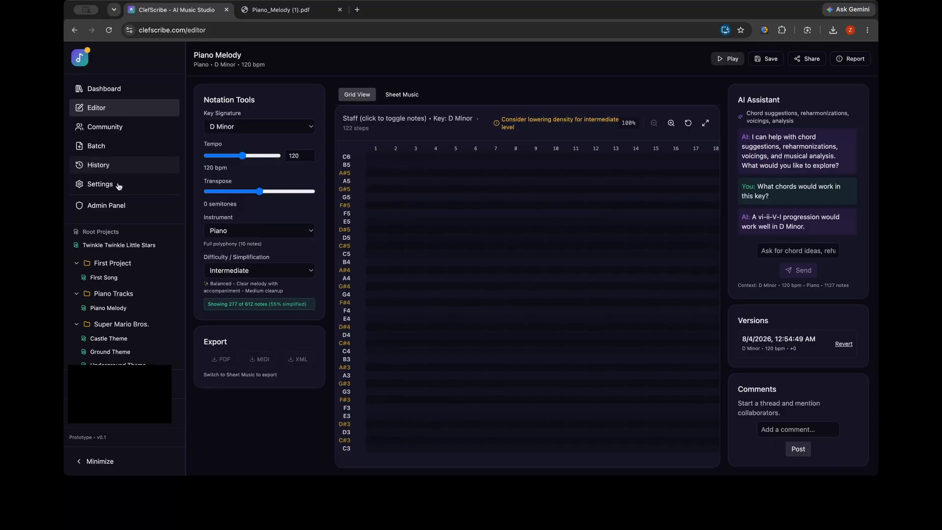
View the project history and bring up the Clear History confirmation, cancelling the deletion of all projects
left_click(98, 165)
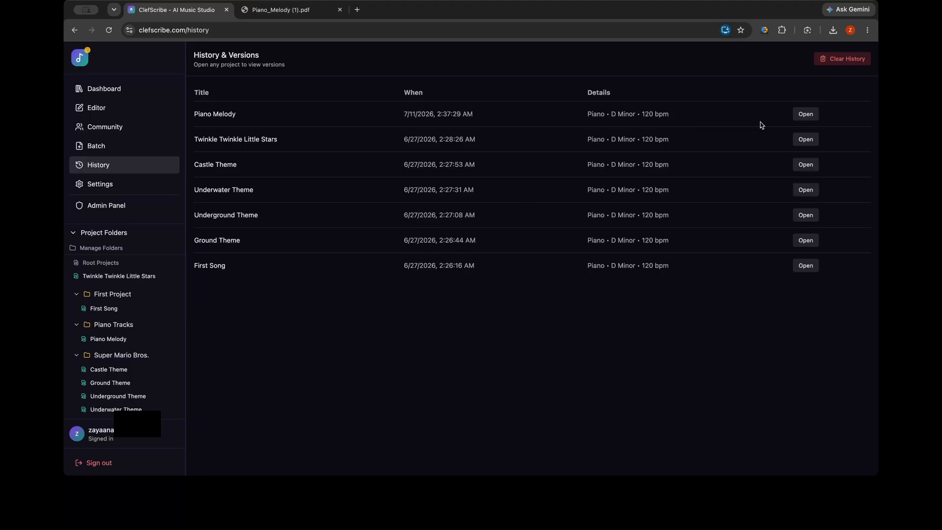
left_click(843, 60)
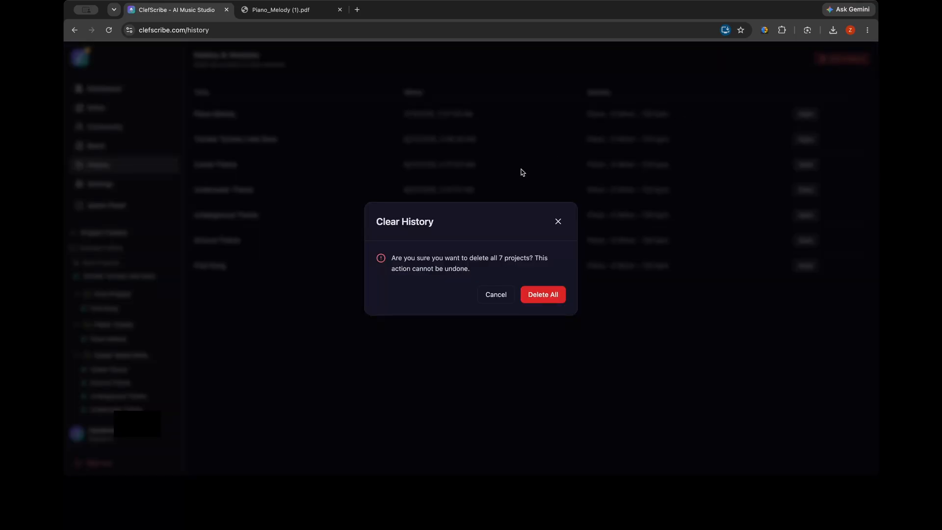
left_click(482, 294)
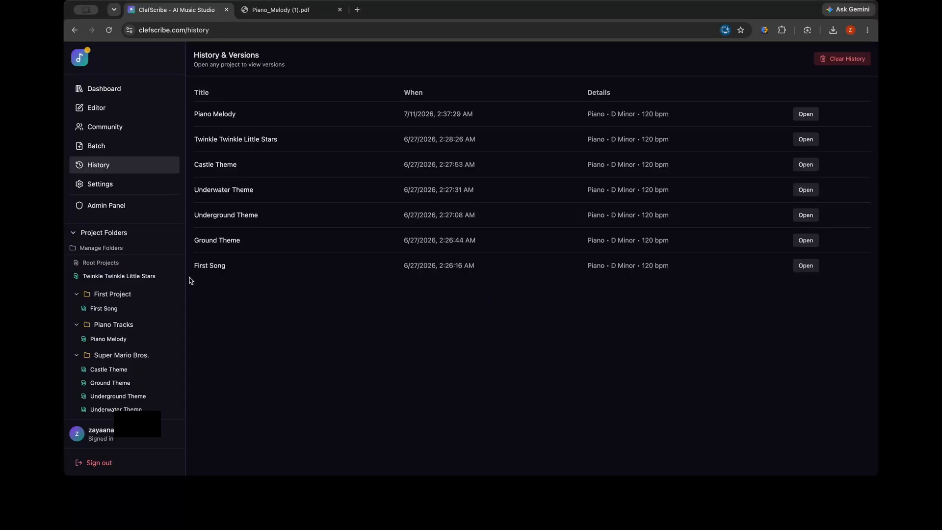
Look over the Community Library, Batch Processing and Settings & Integrations pages and return to the dashboard
left_click(106, 128)
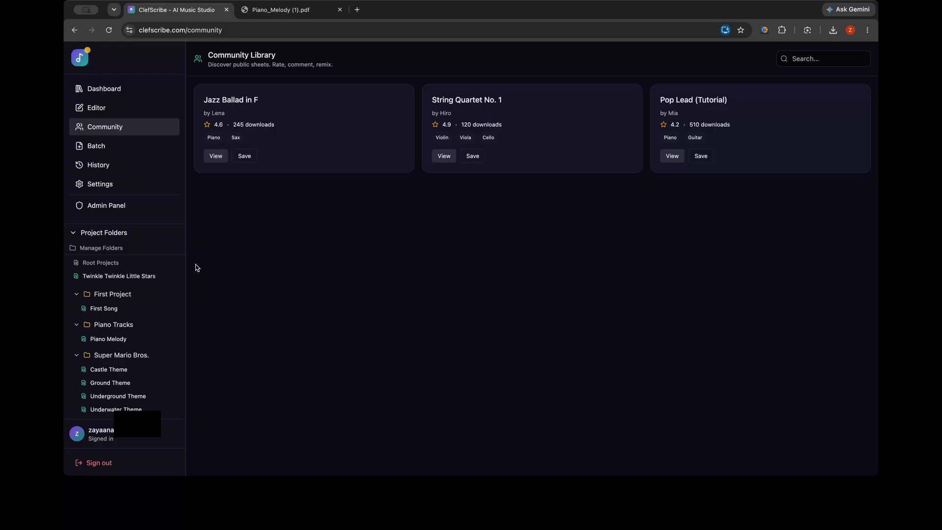
left_click(113, 148)
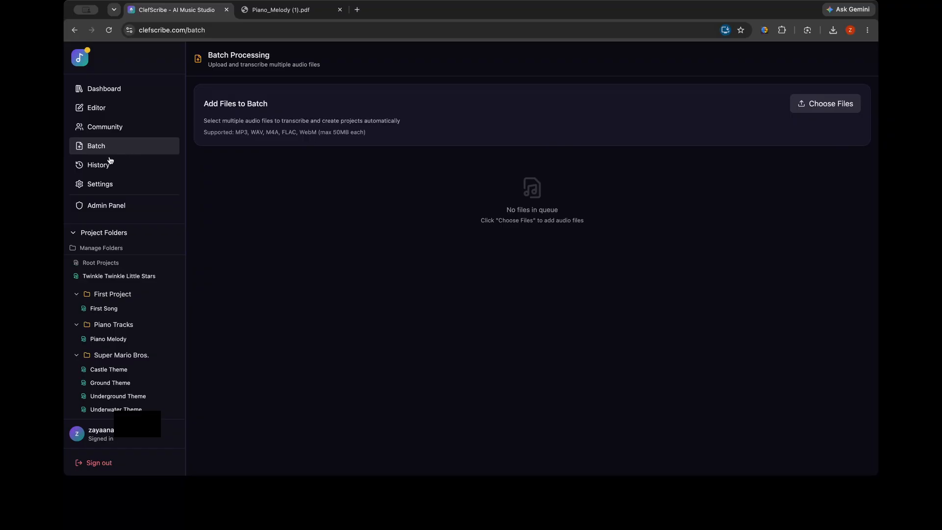
left_click(109, 185)
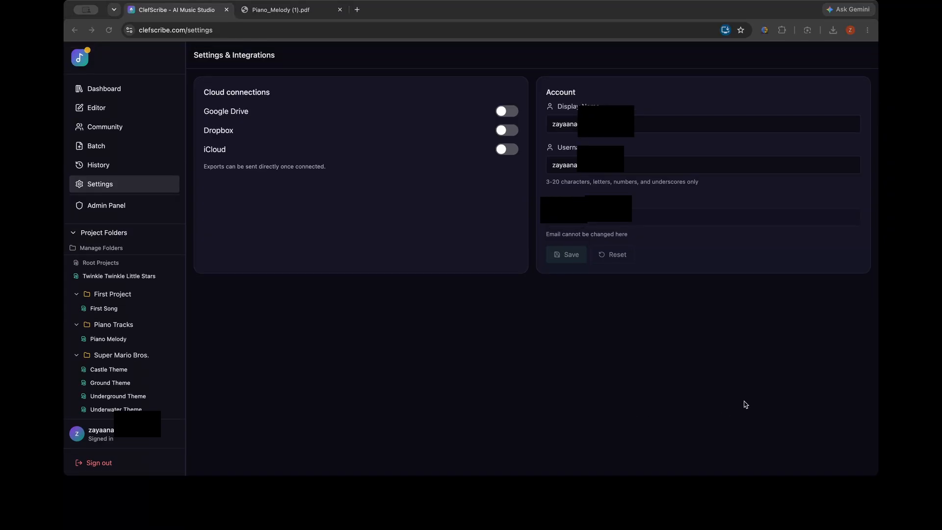
left_click(744, 402)
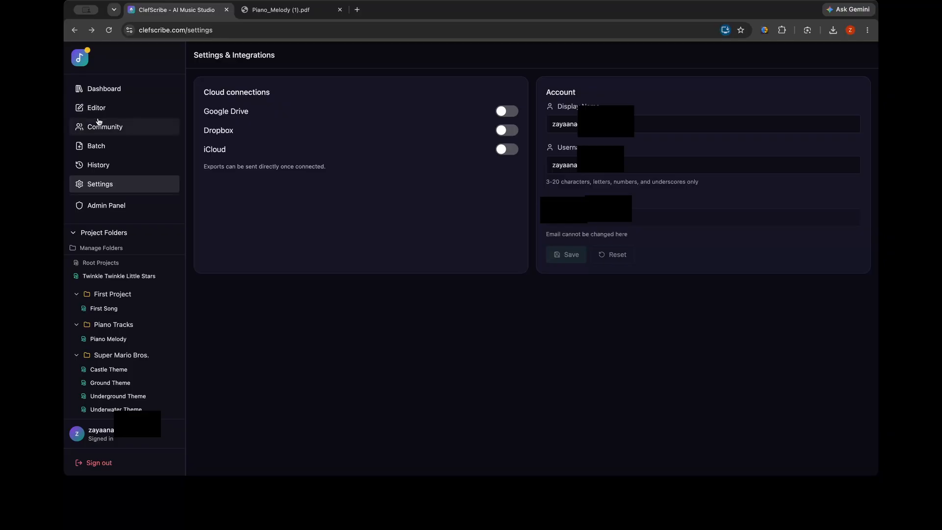
left_click(107, 88)
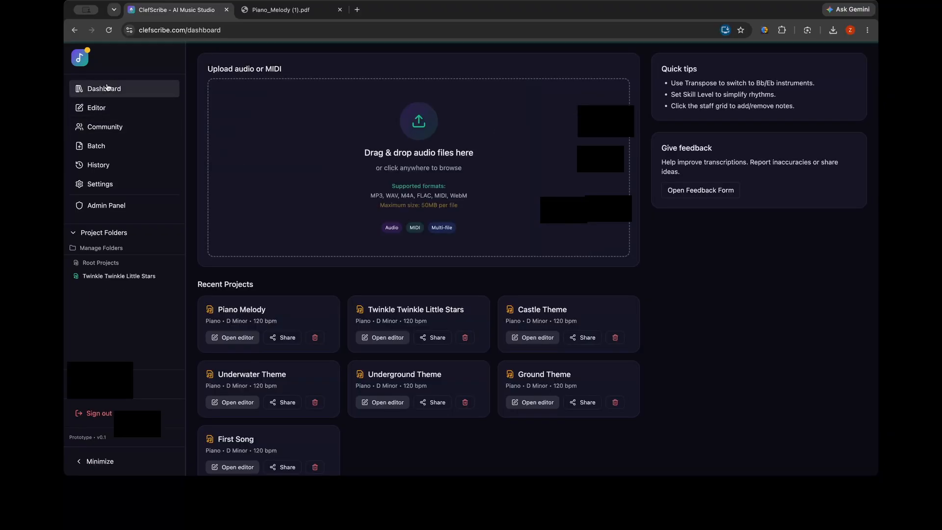